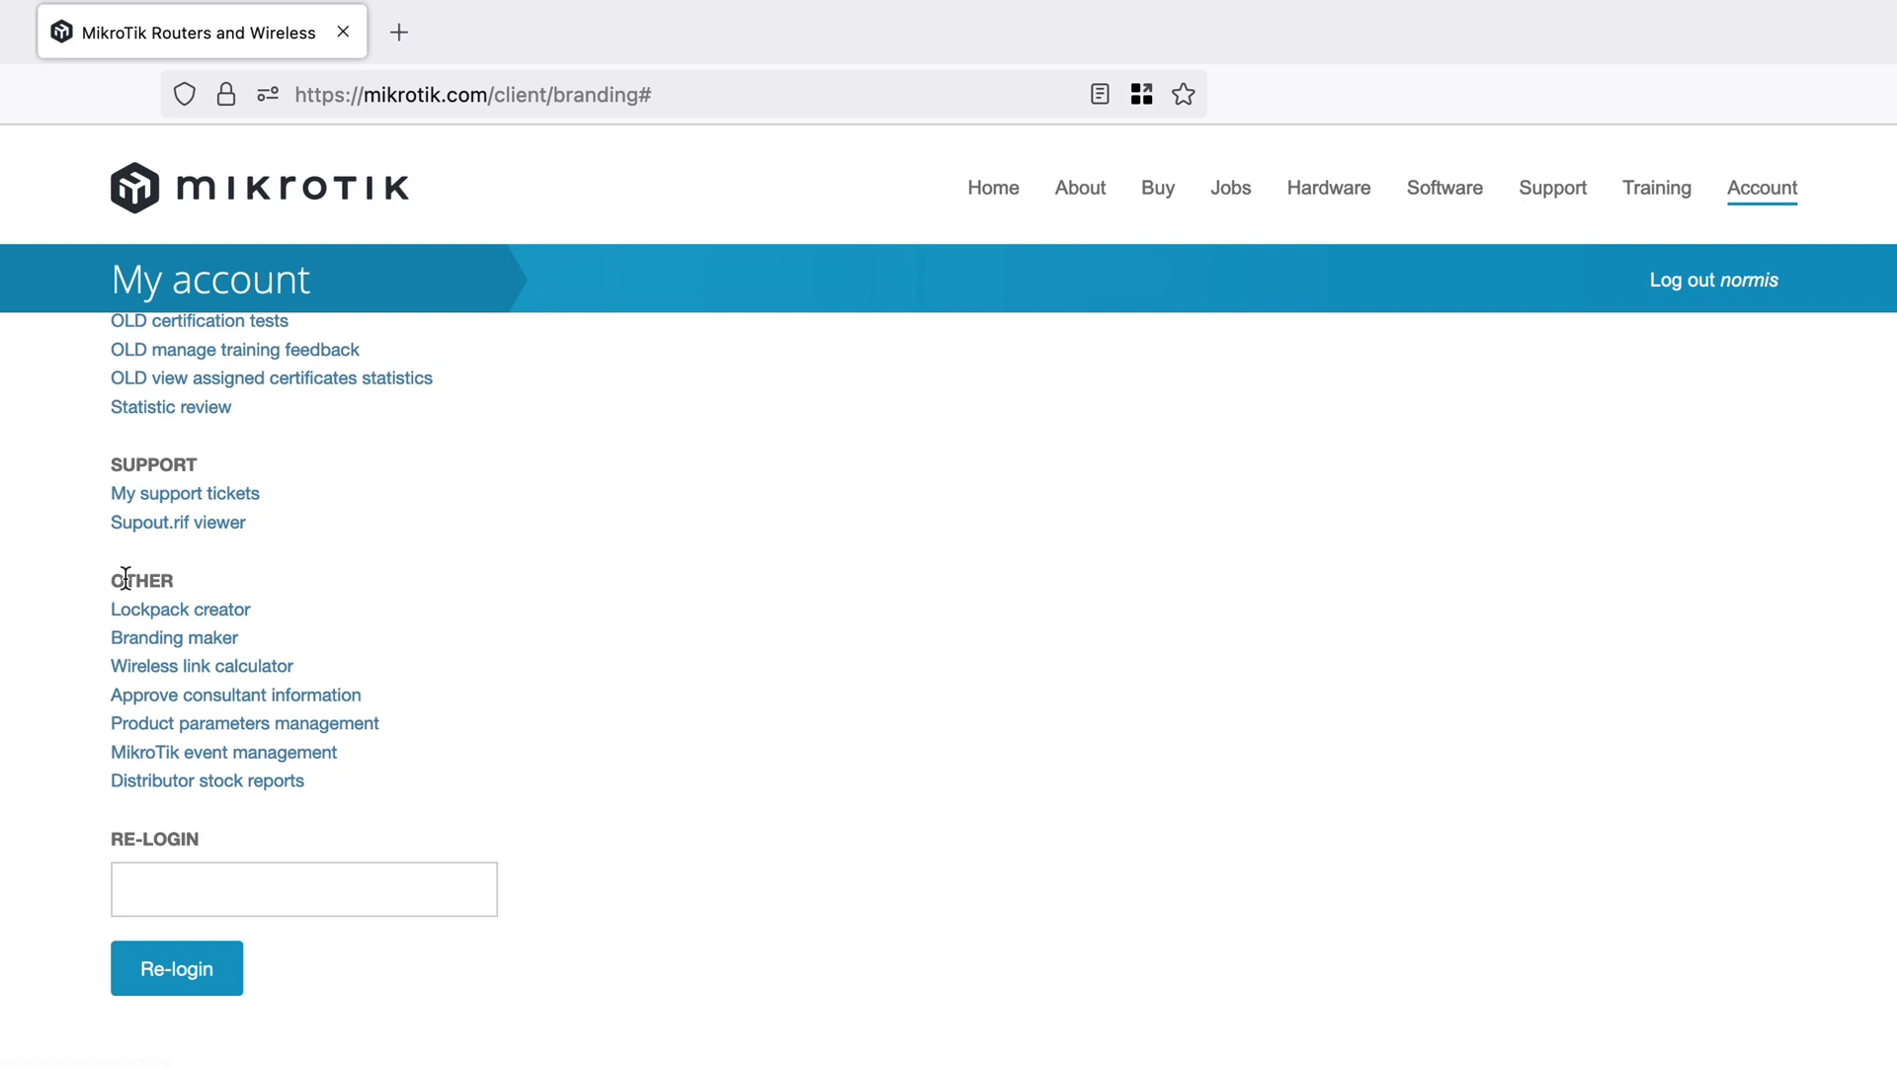
- Open the Branding maker link from the OTHER section of My account
left_click(155, 642)
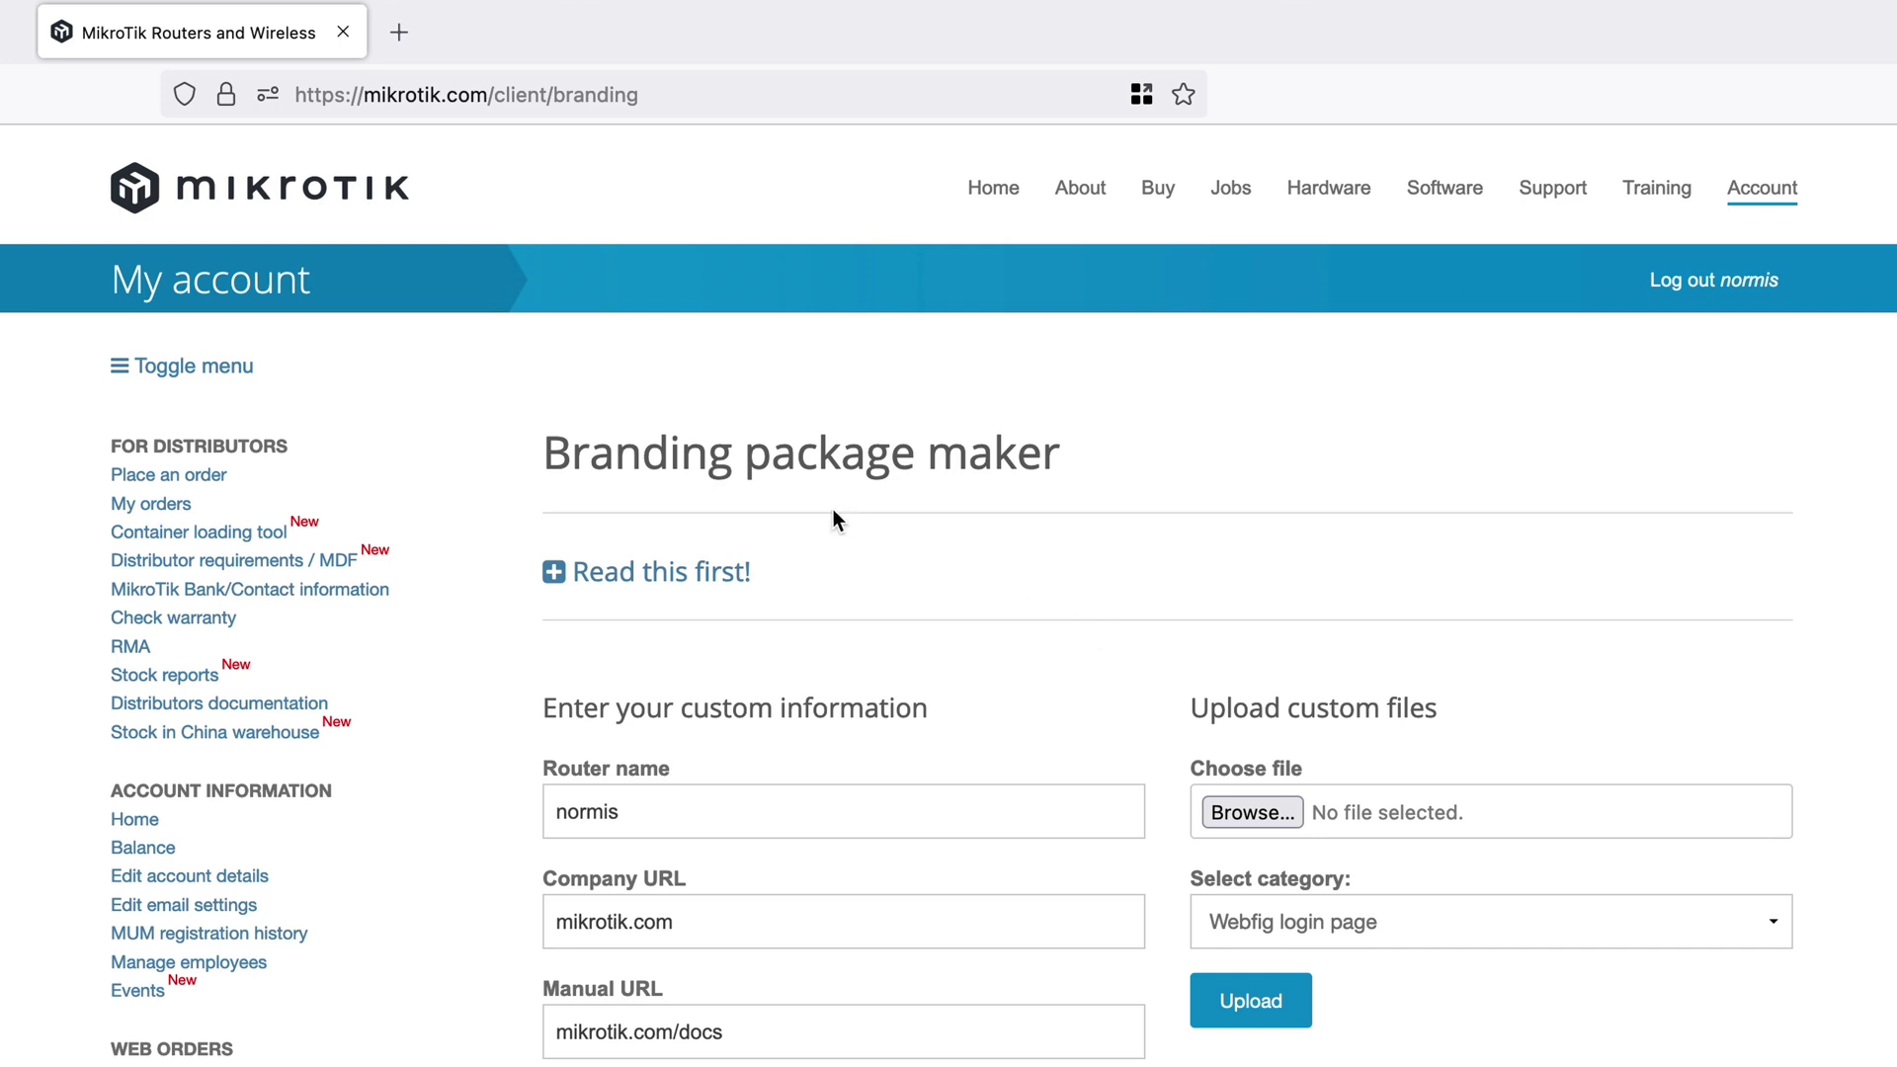
- Expand the Read this first notes and read down through the required files to the custom information form
left_click(557, 579)
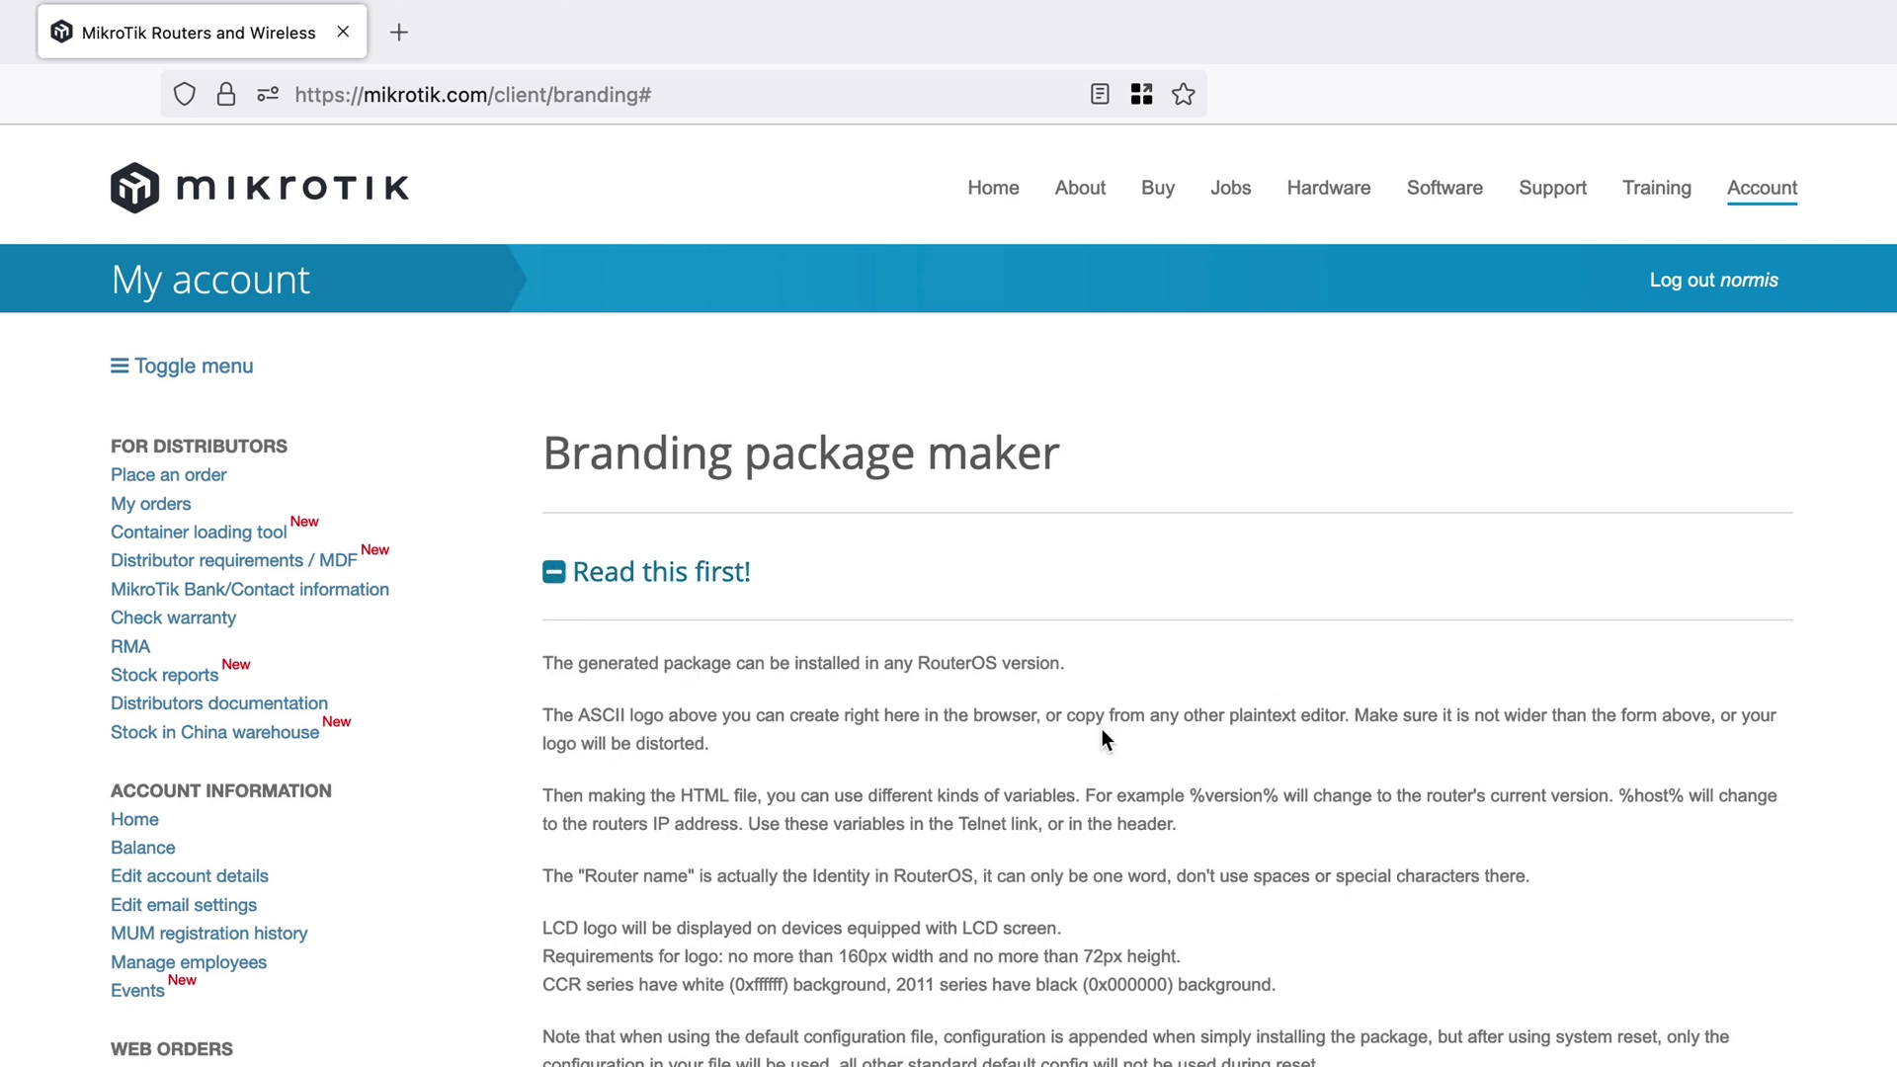
scroll(1101, 728, "down", 3)
scroll(1101, 729, "down", 3)
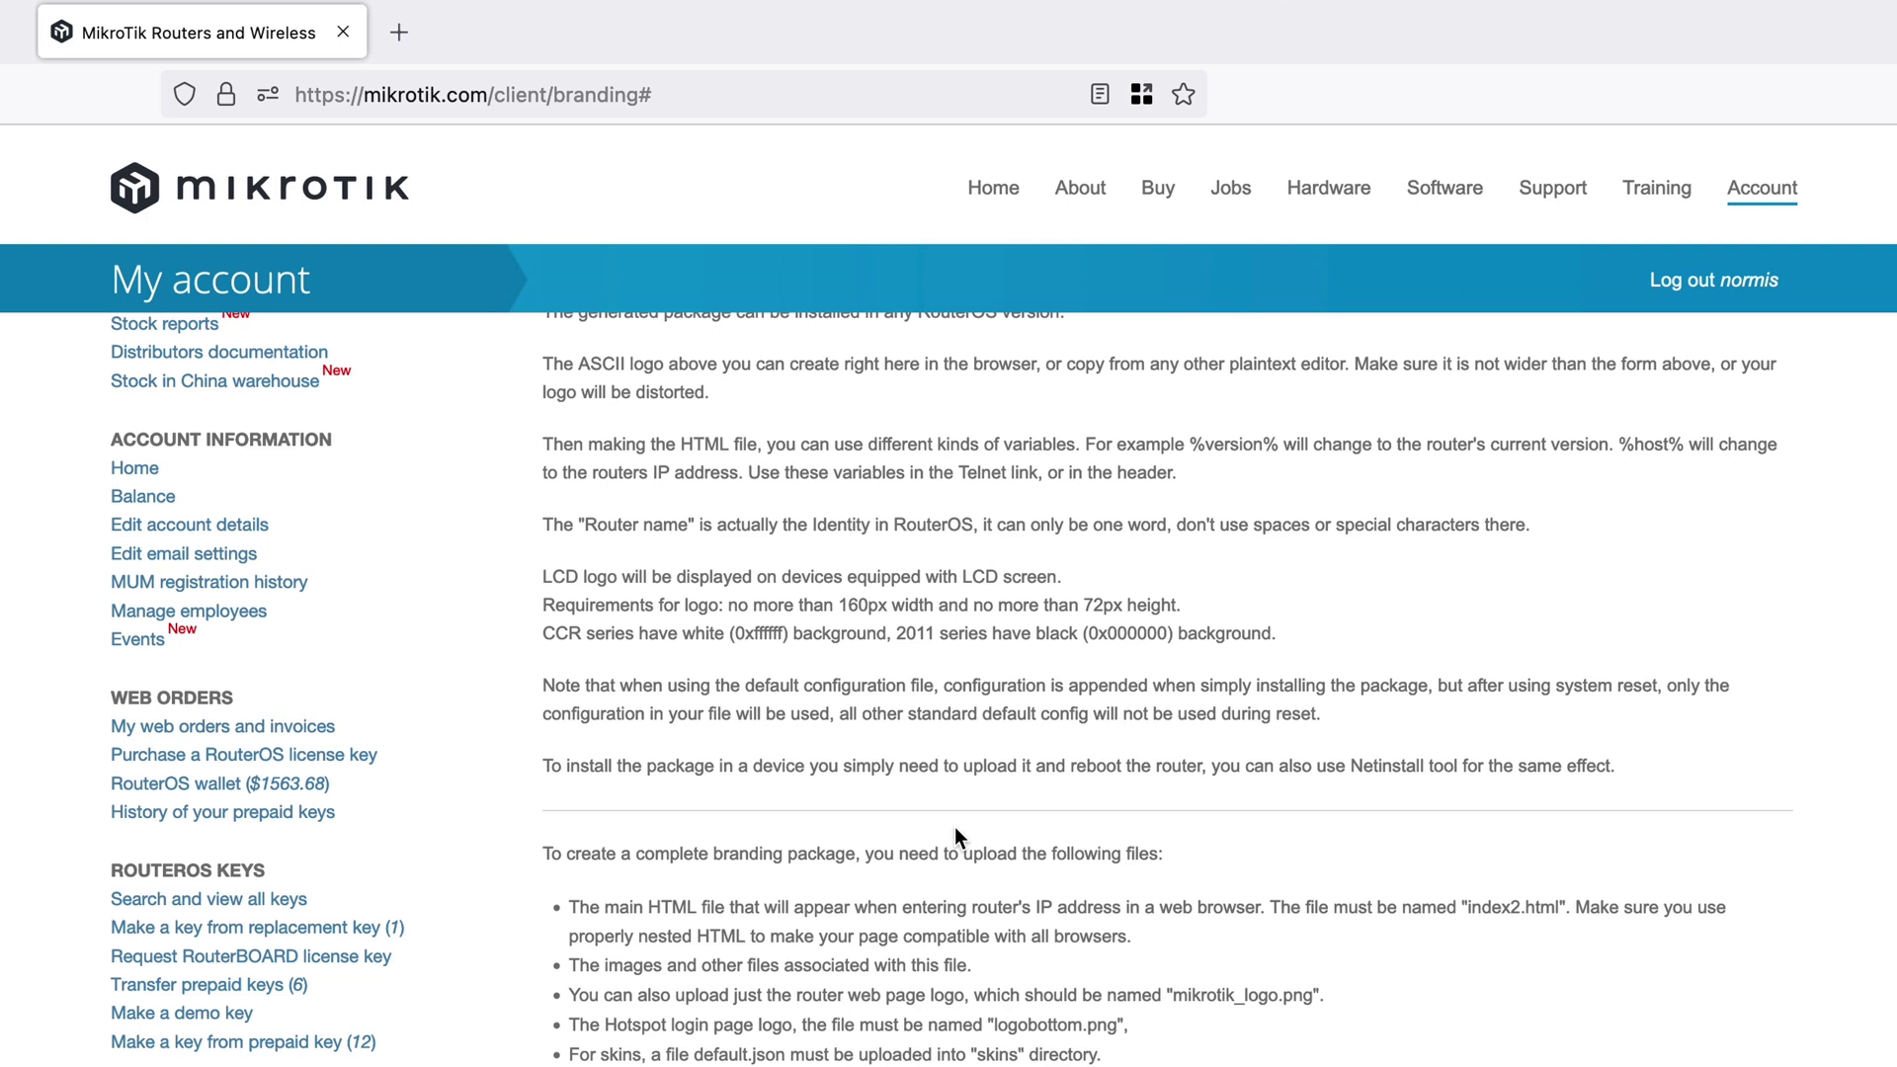
scroll(955, 826, "down", 2)
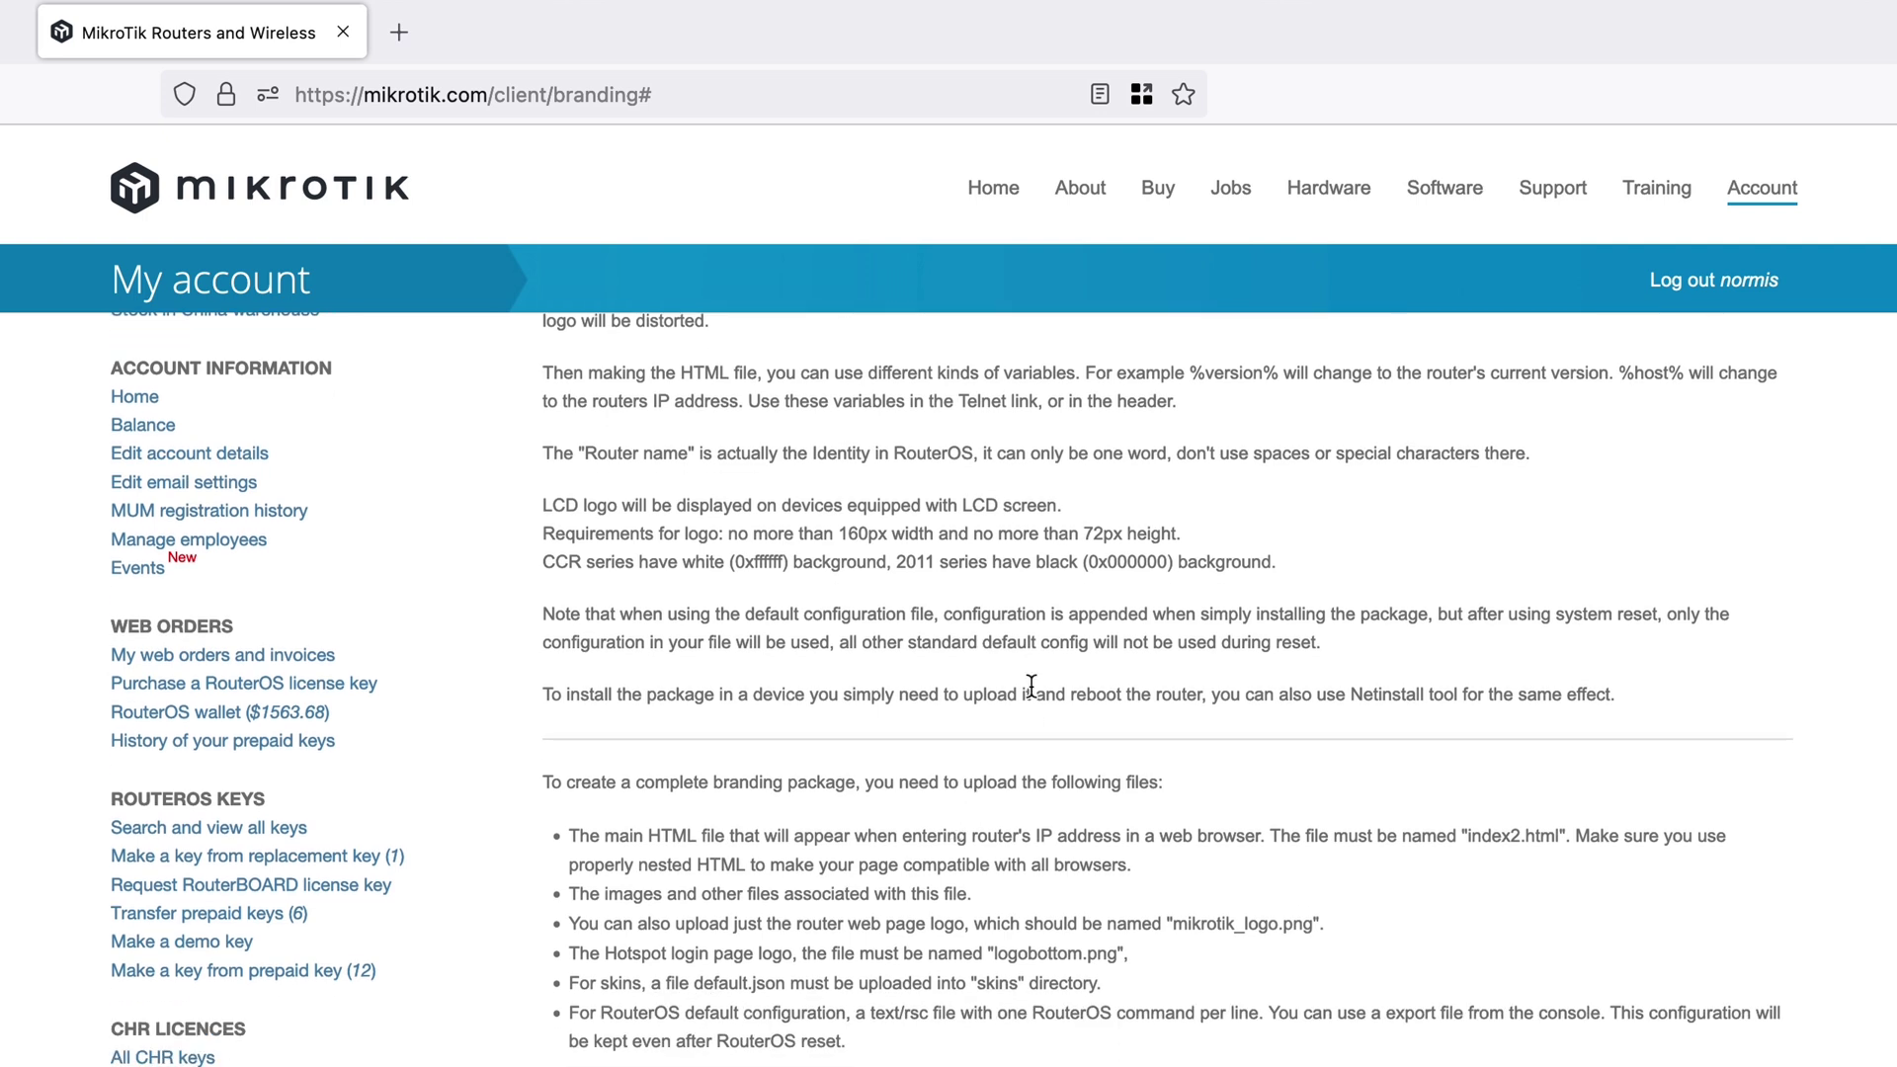
scroll(1029, 685, "down", 1)
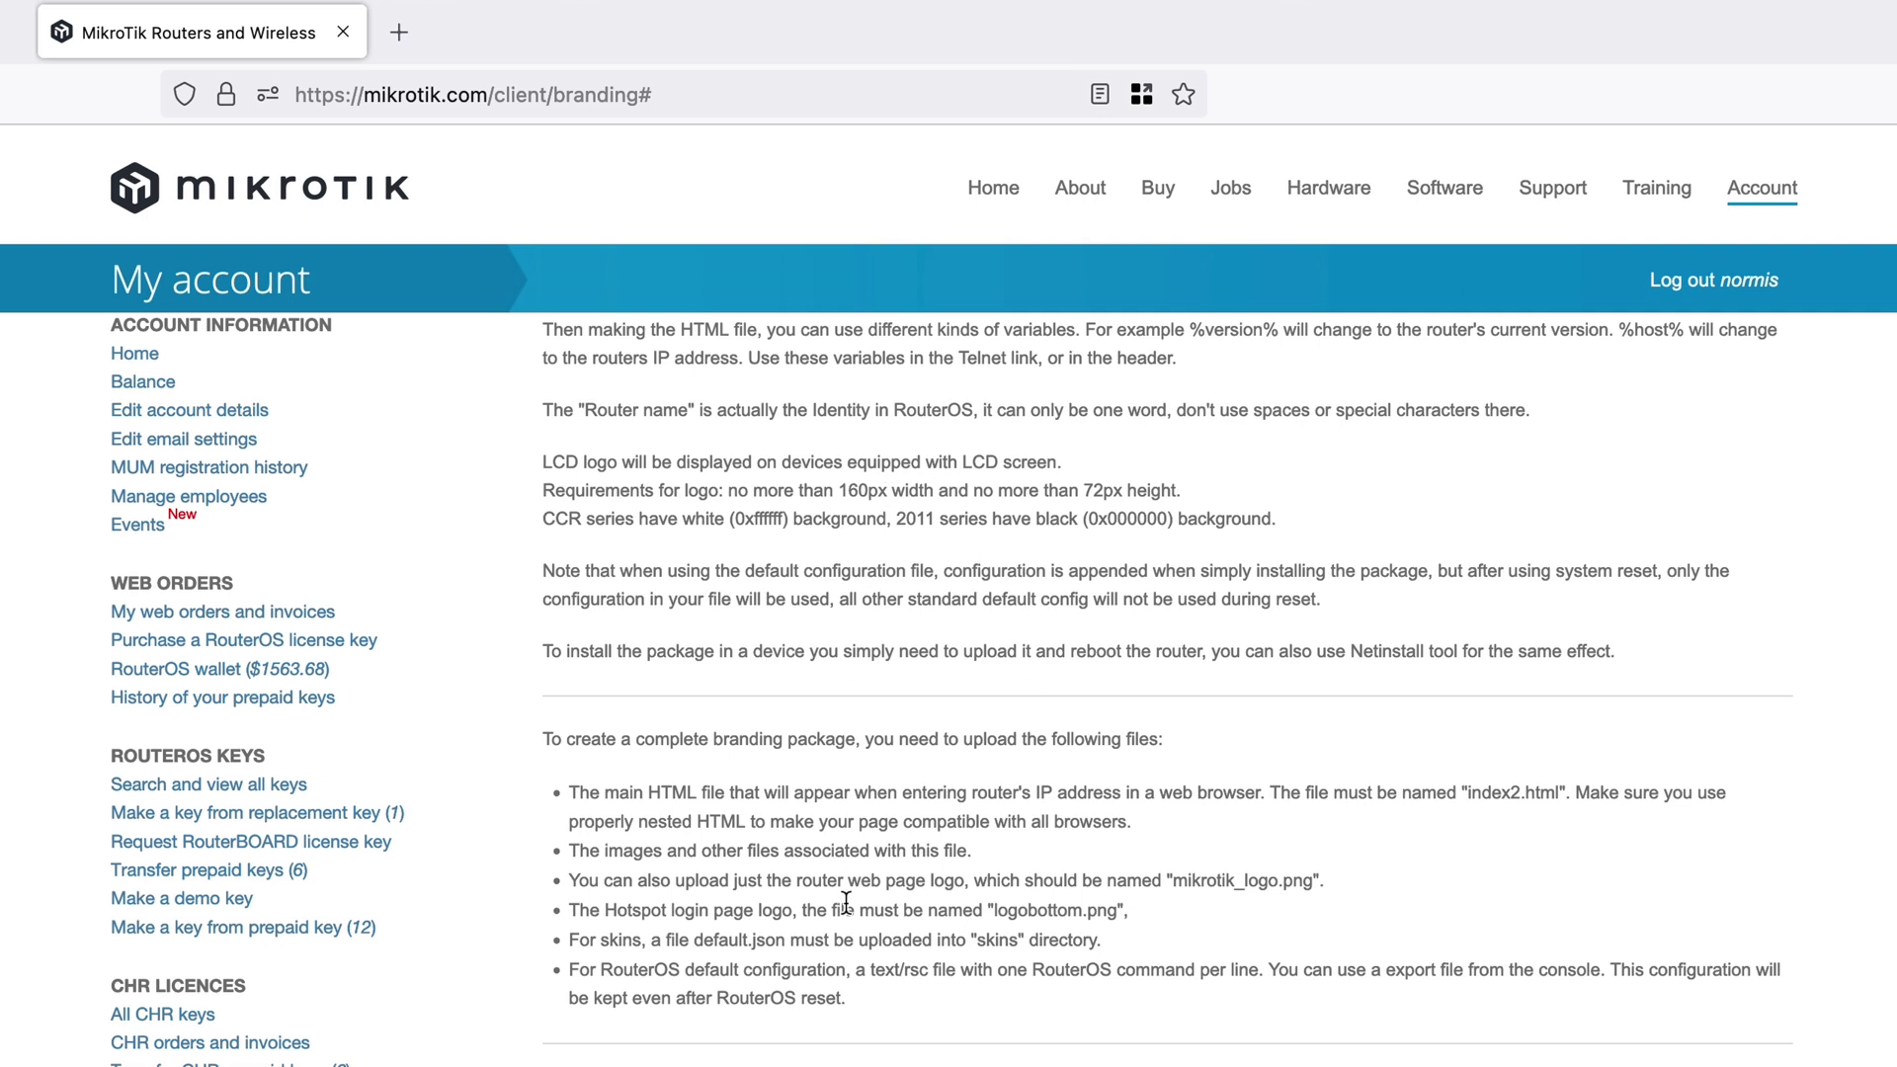
scroll(846, 902, "down", 2)
scroll(1089, 870, "down", 12)
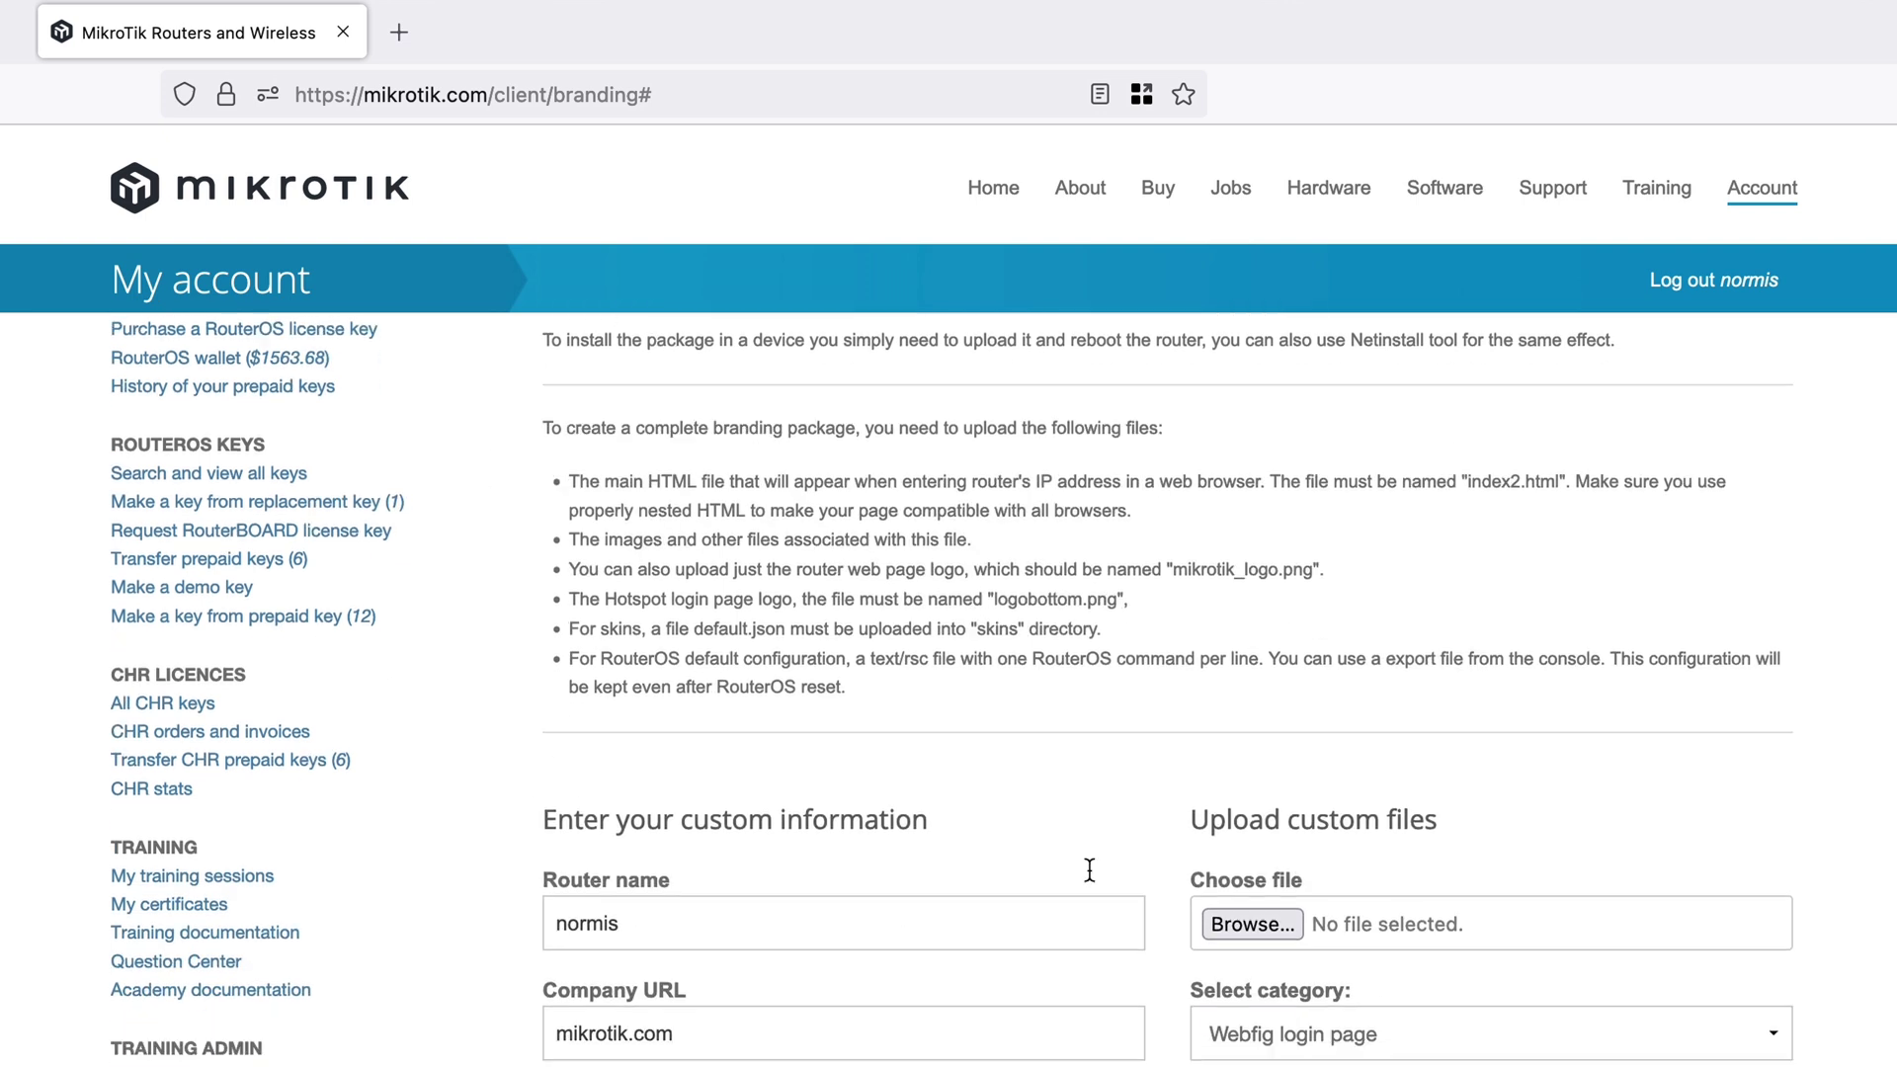
scroll(1089, 869, "down", 1)
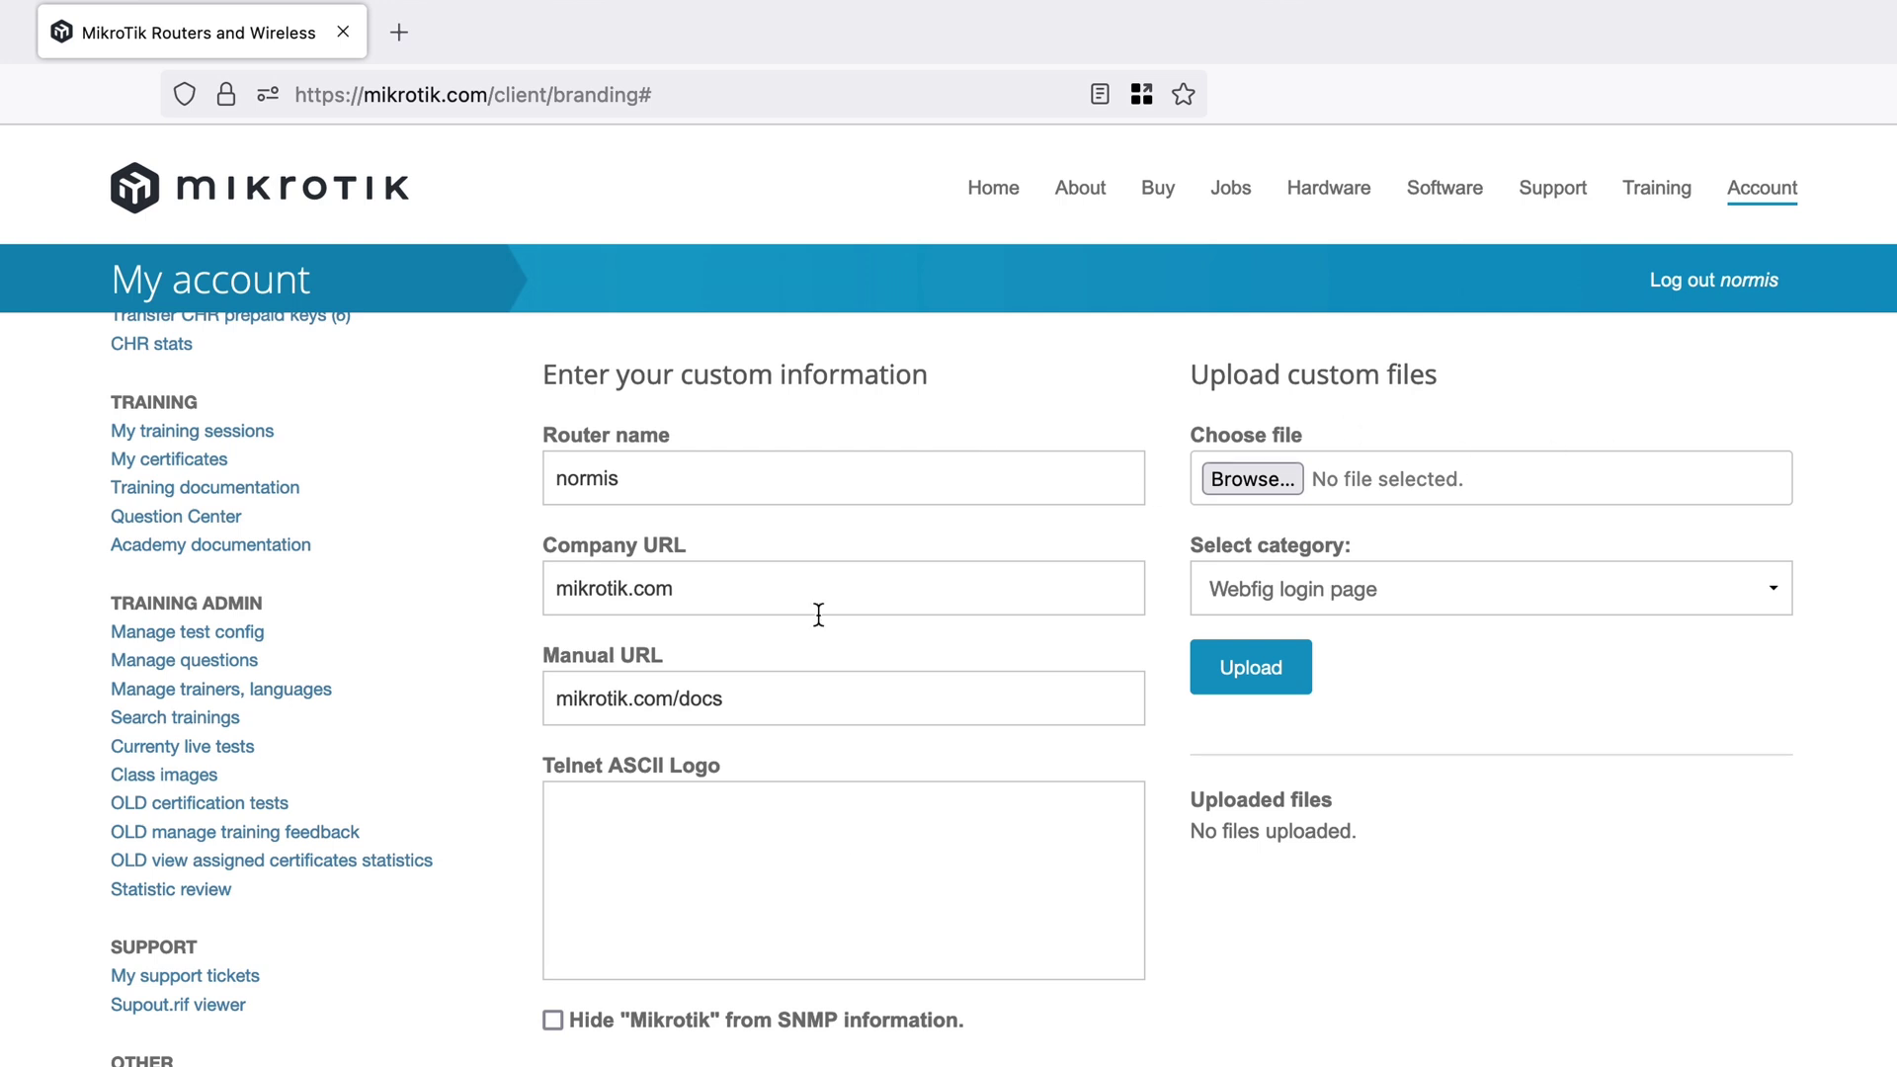
double_click(701, 475)
left_click(702, 475)
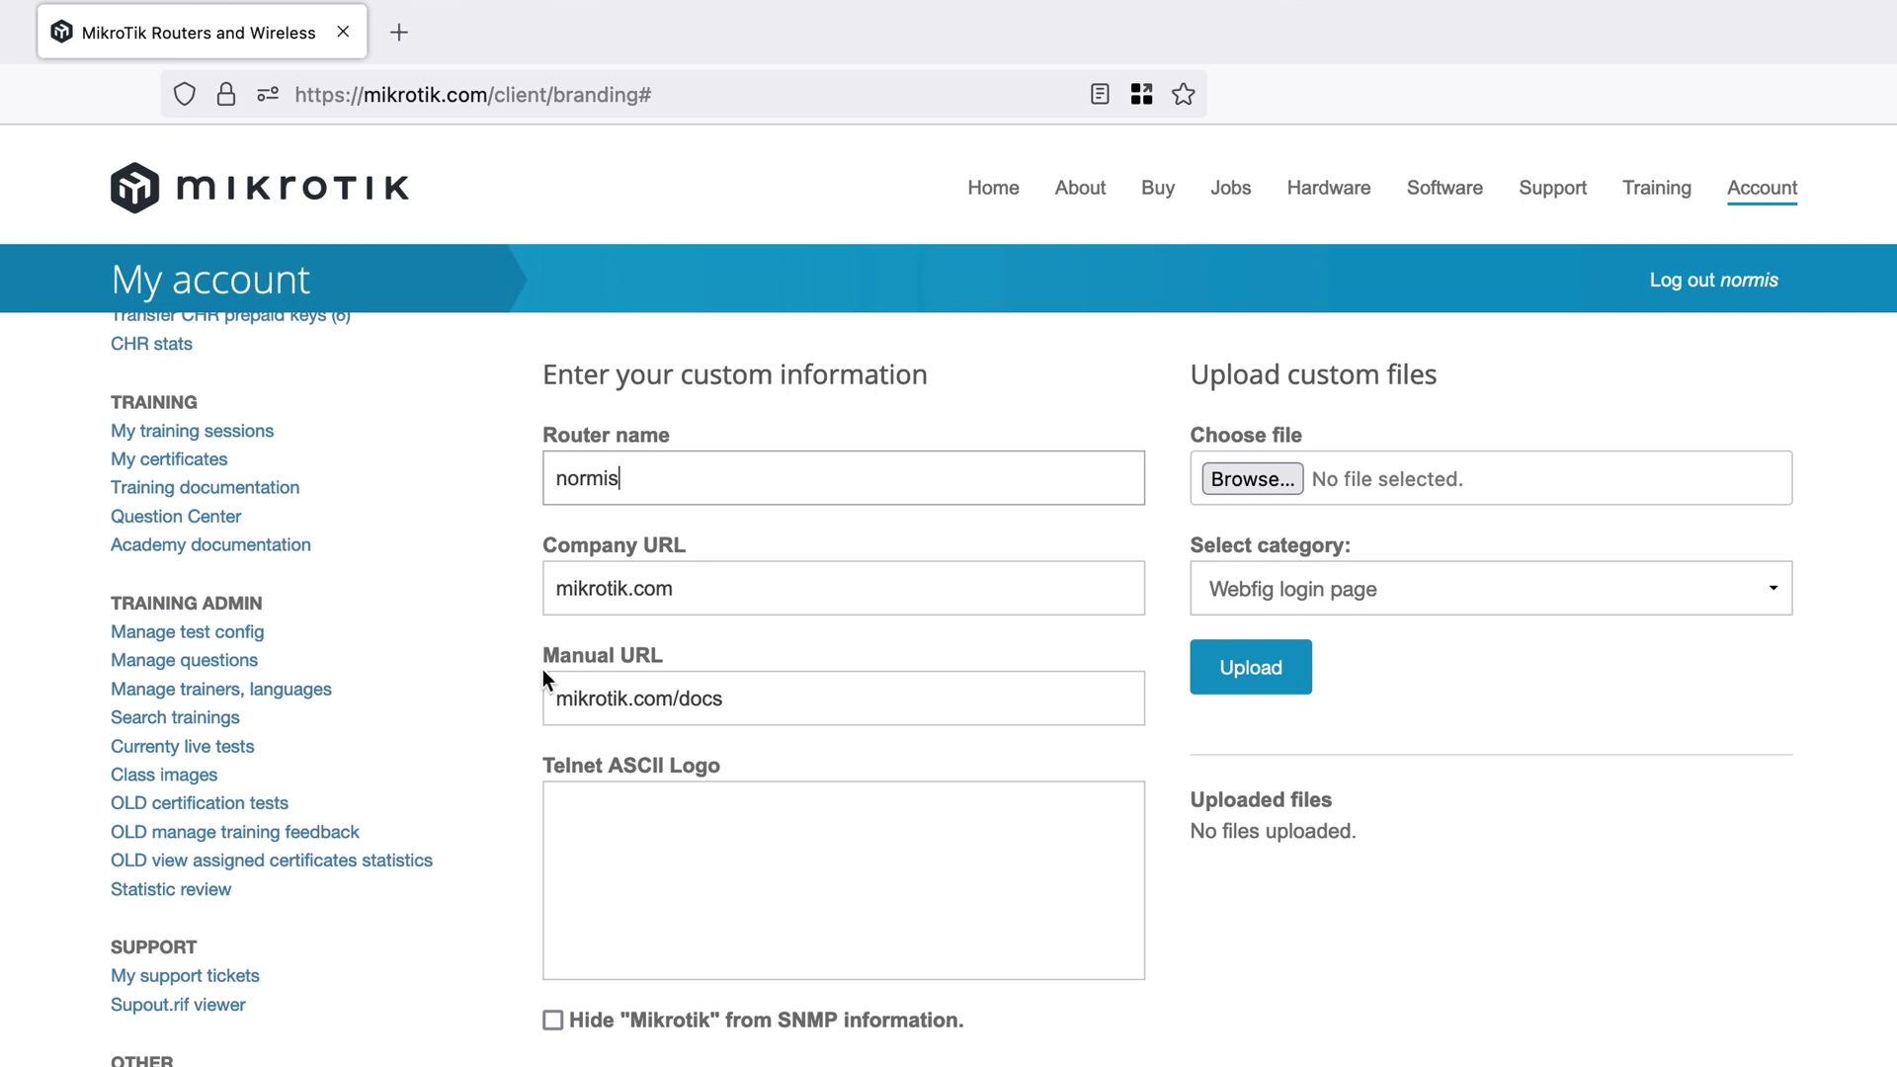
left_click(756, 599)
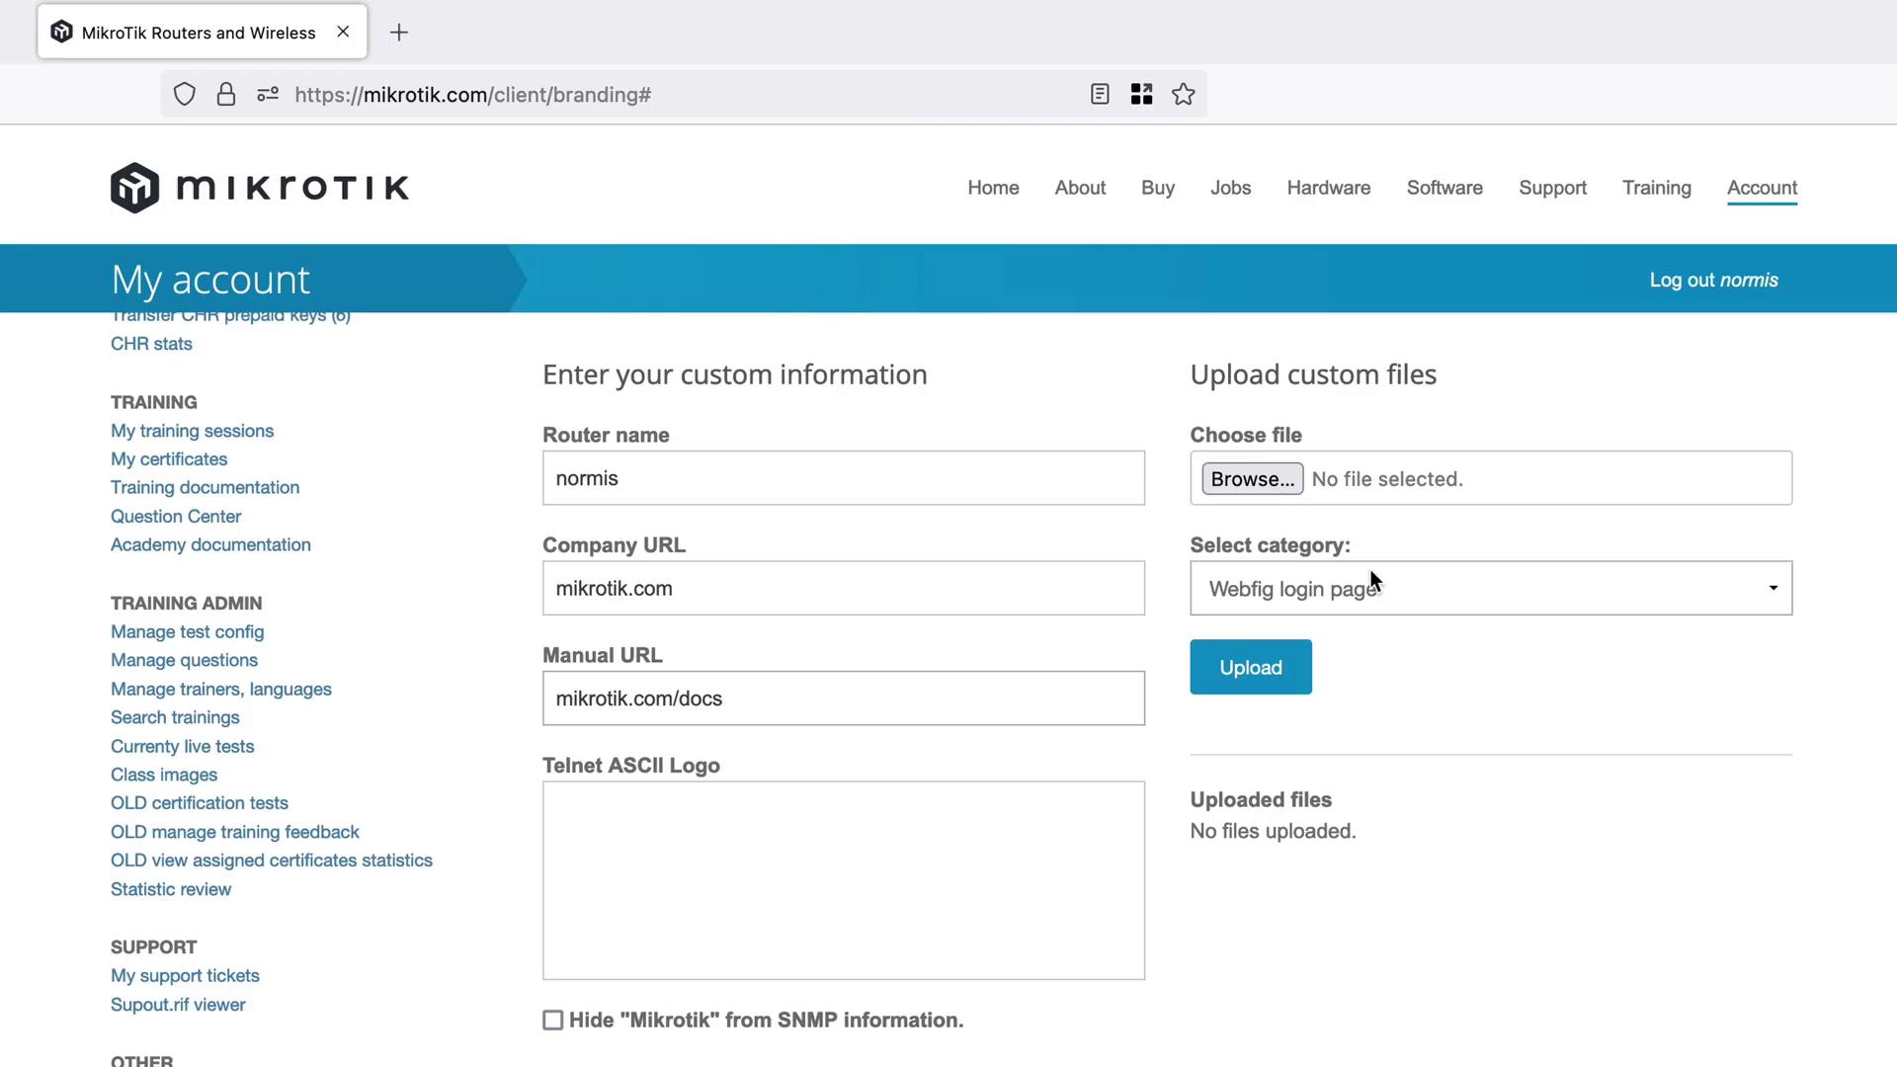
- Open the Select category dropdown under Upload custom files
left_click(1374, 583)
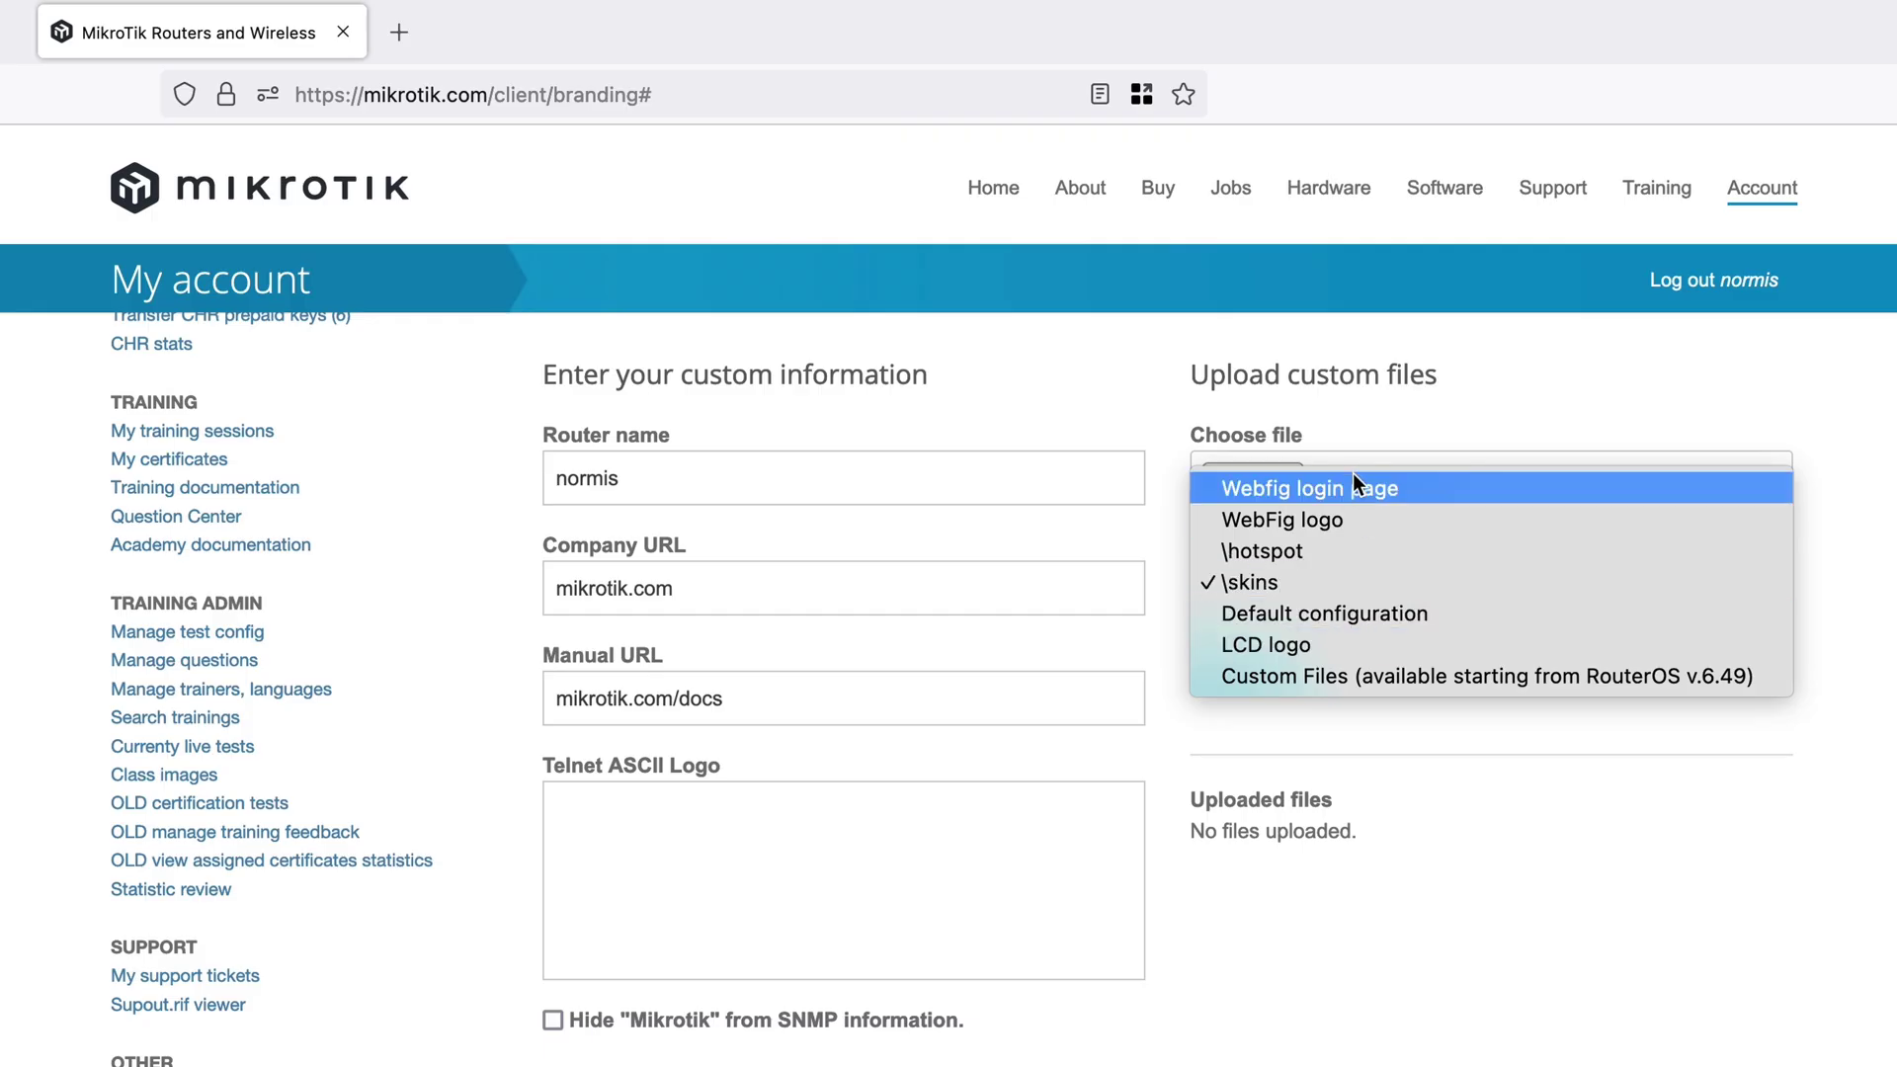
- Pick \skins from the Select category dropdown
left_click(1362, 583)
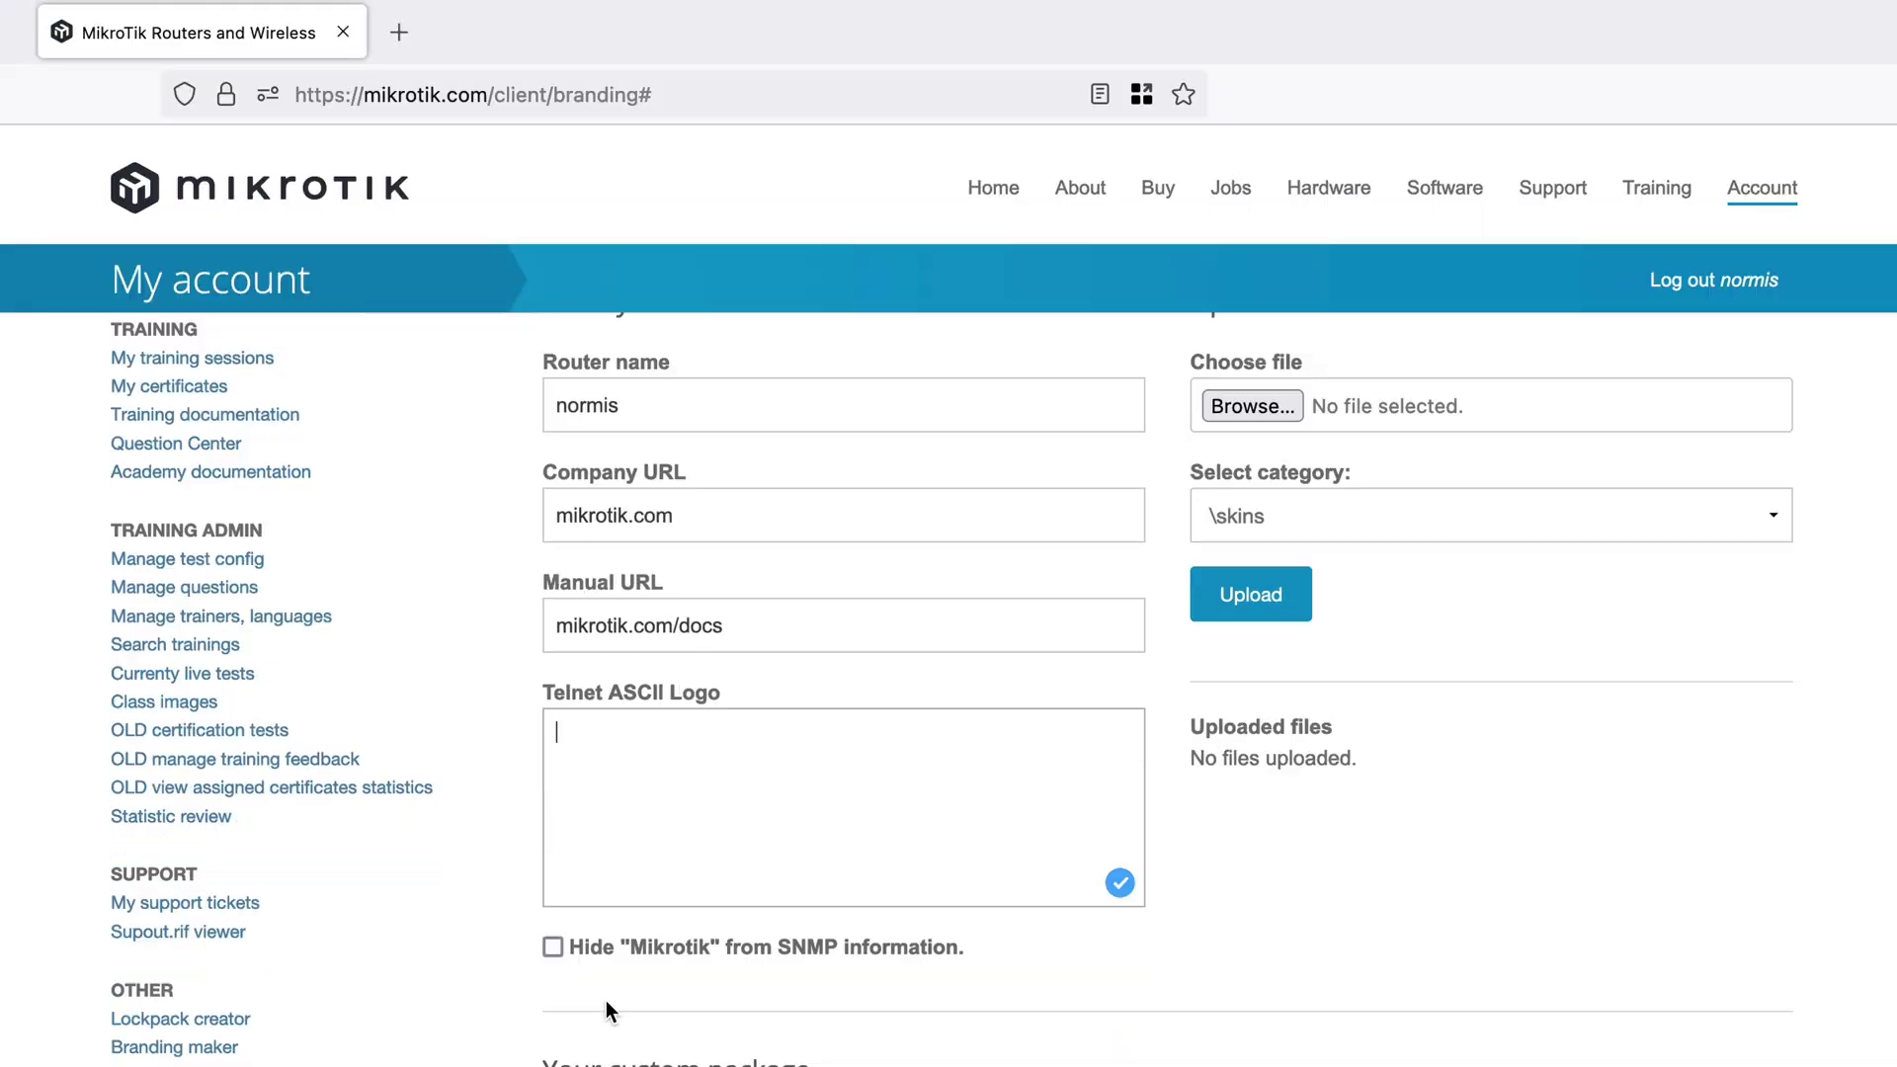
scroll(605, 1012, "down", 2)
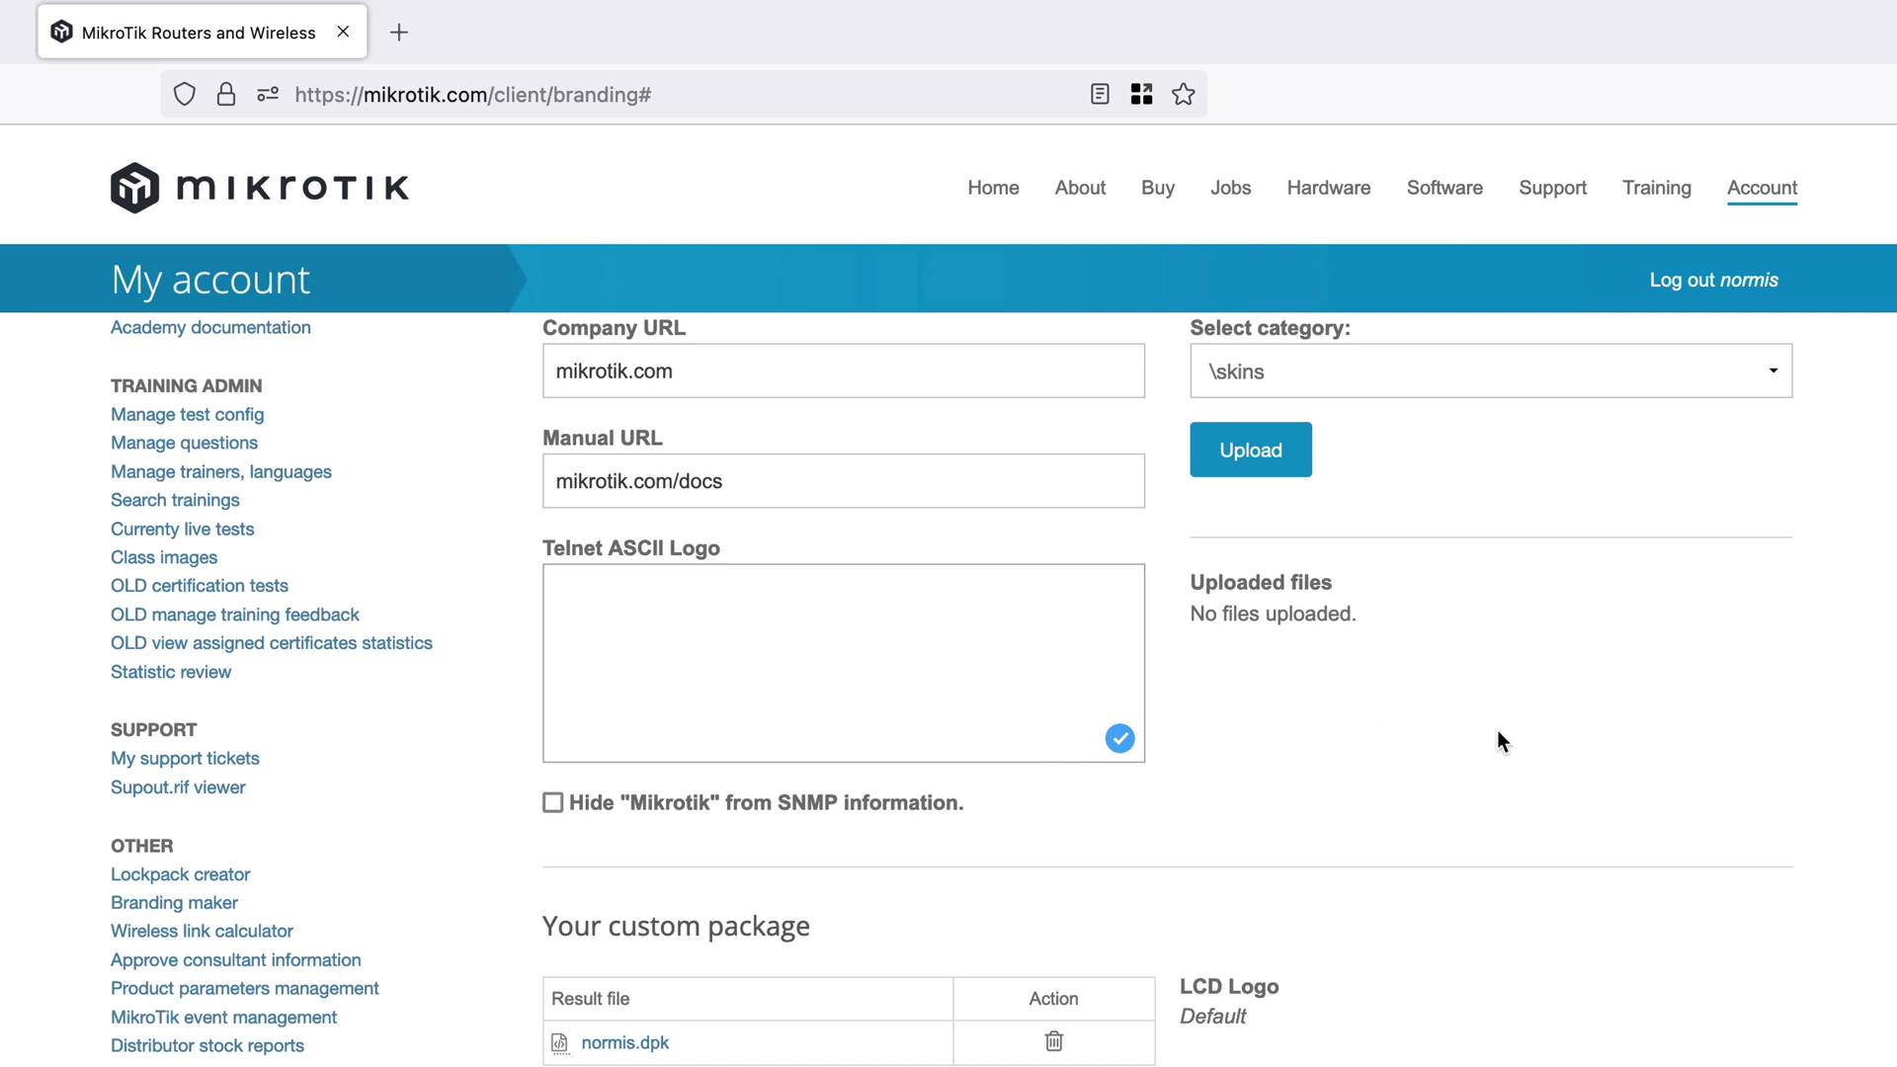
- Return to the Select category dropdown and display its category options again
scroll(1497, 729, "up", 5)
left_click(1453, 761)
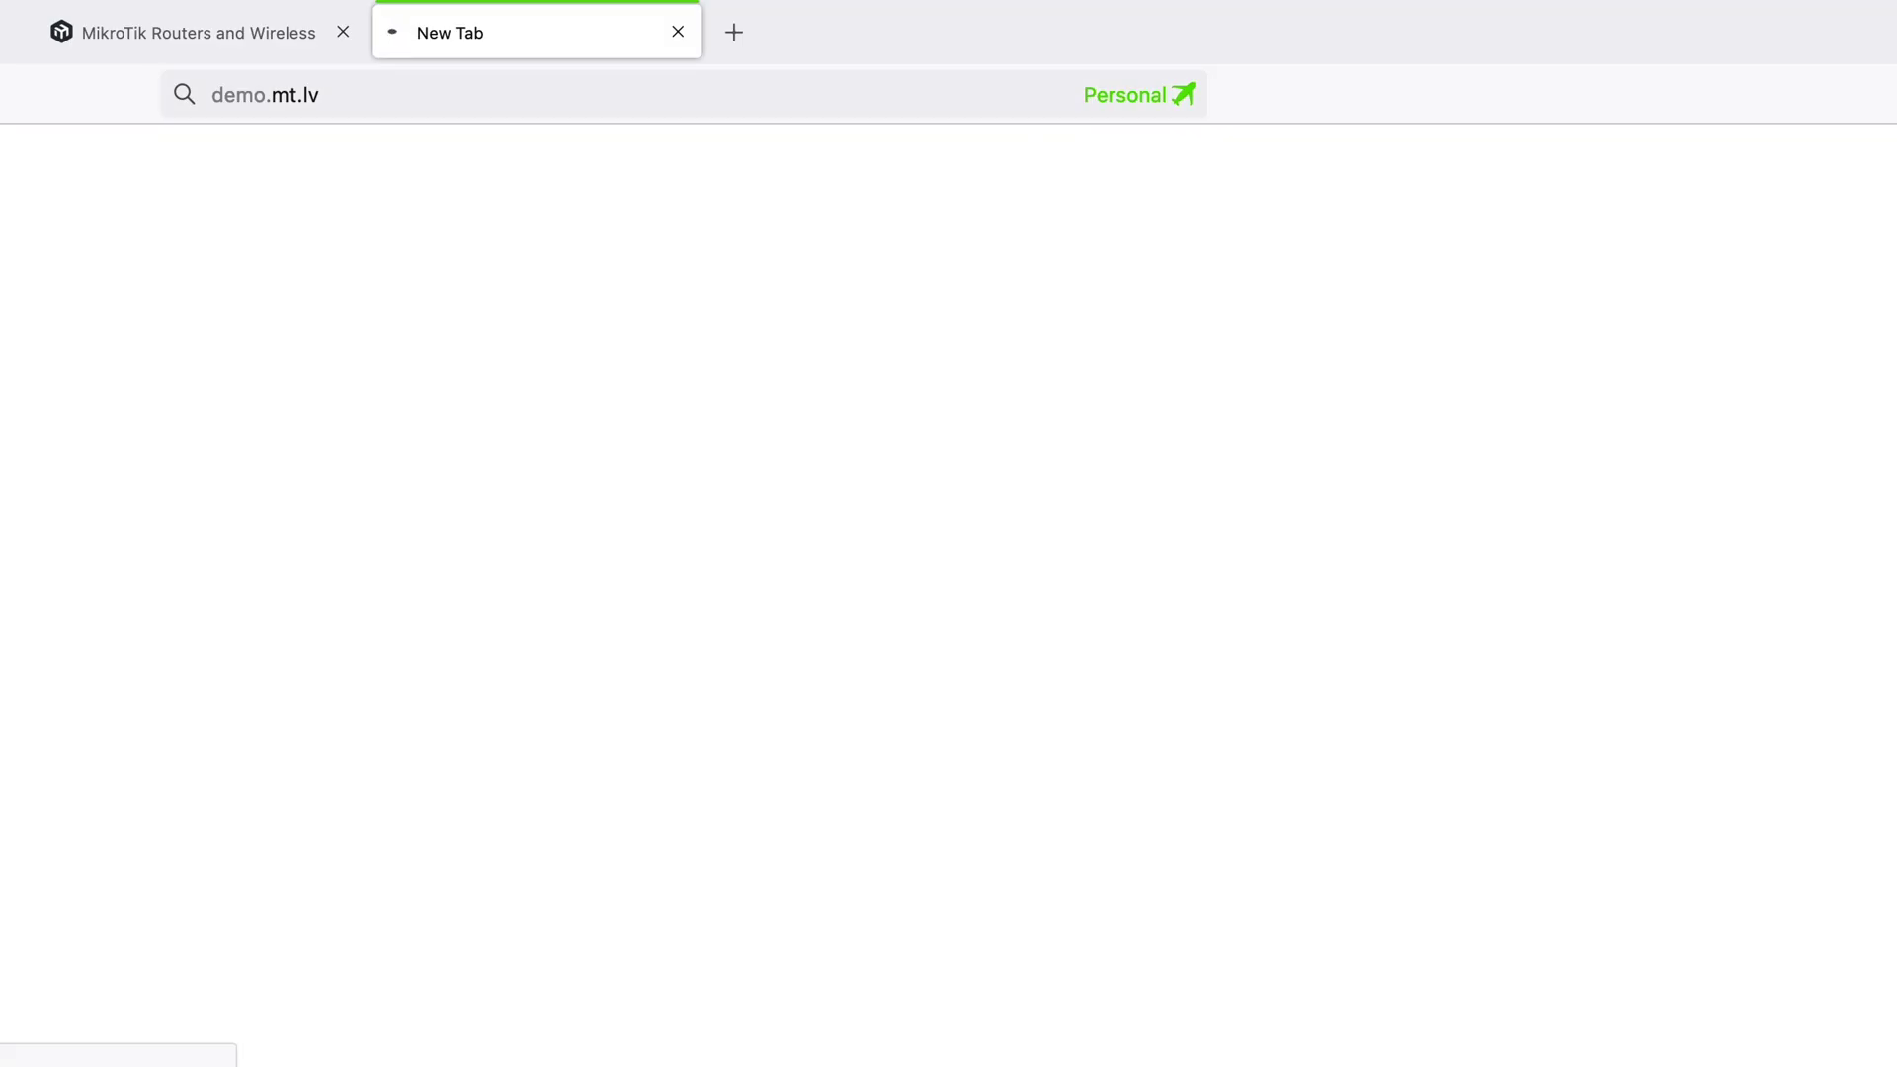
- Load the demo.mt.lv WebFig login page, view its administrative access notice, then close that tab
key("Return")
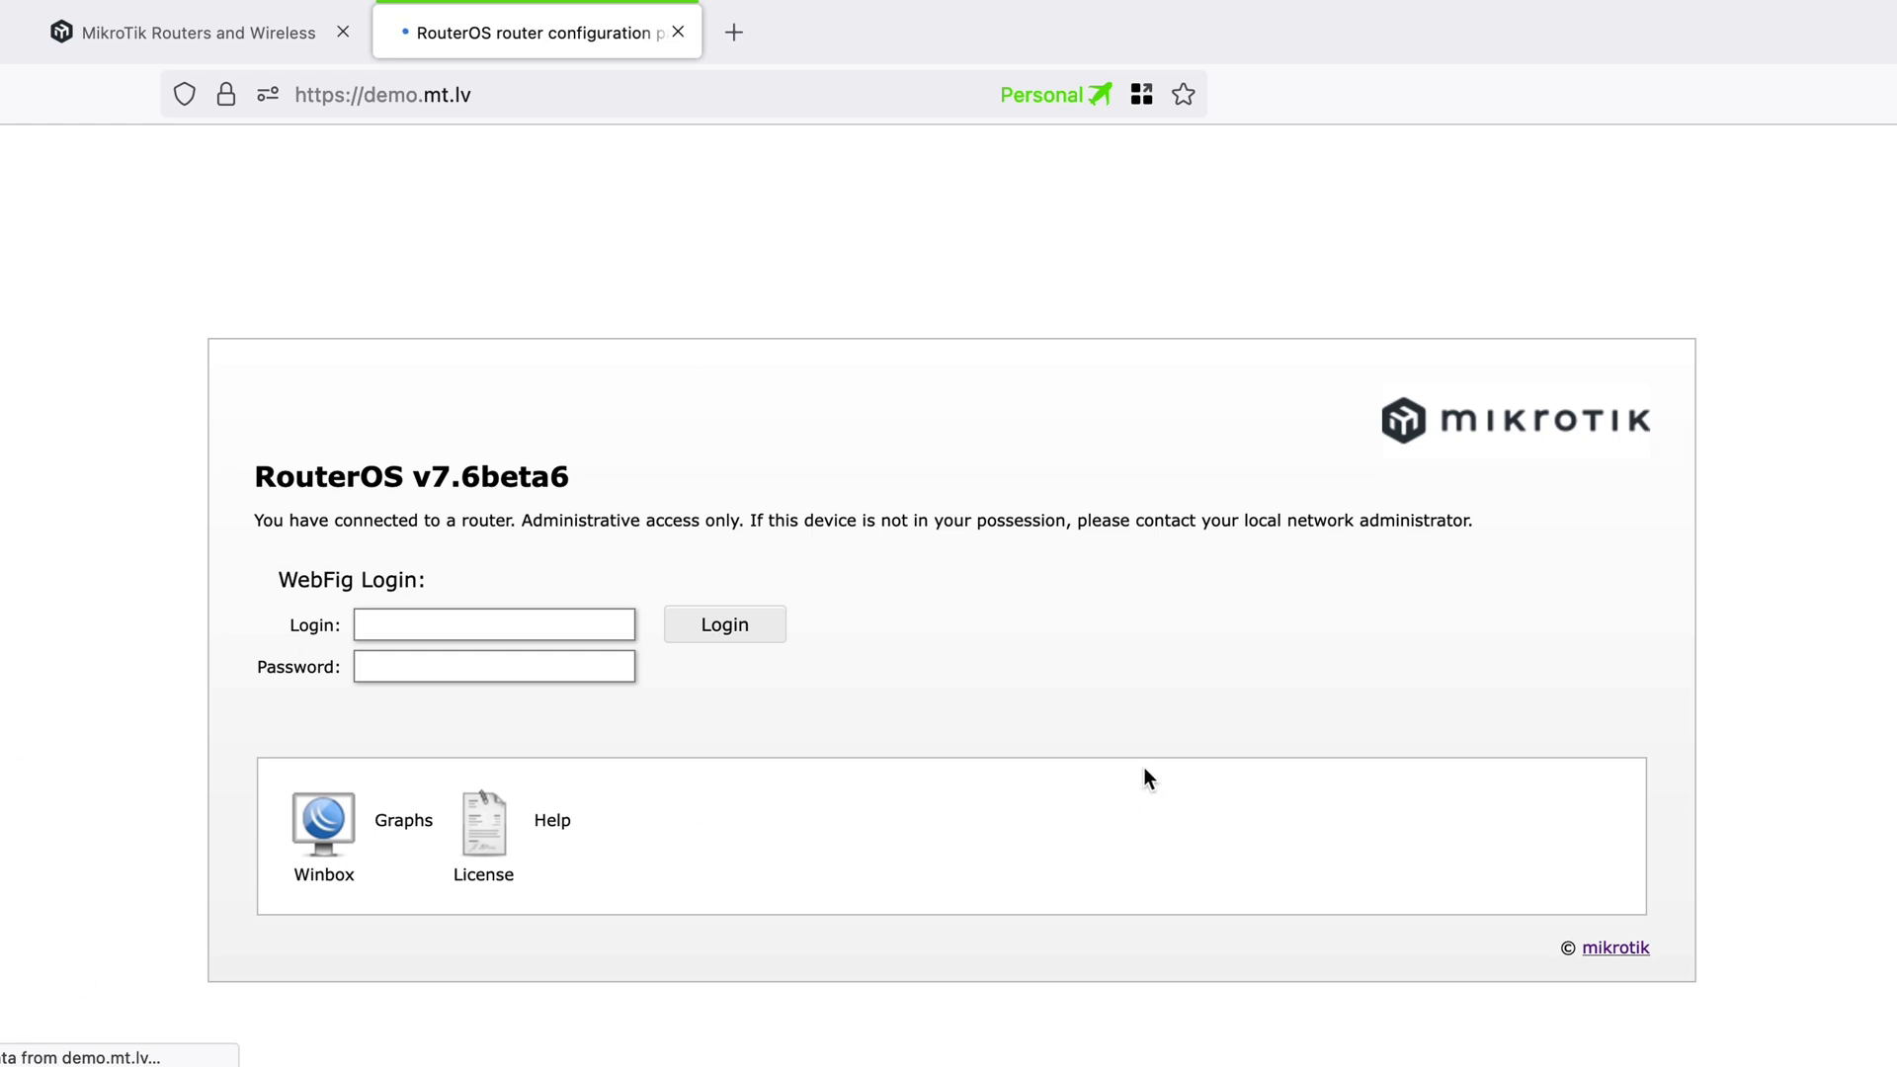
scroll(263, 603, "down", 1)
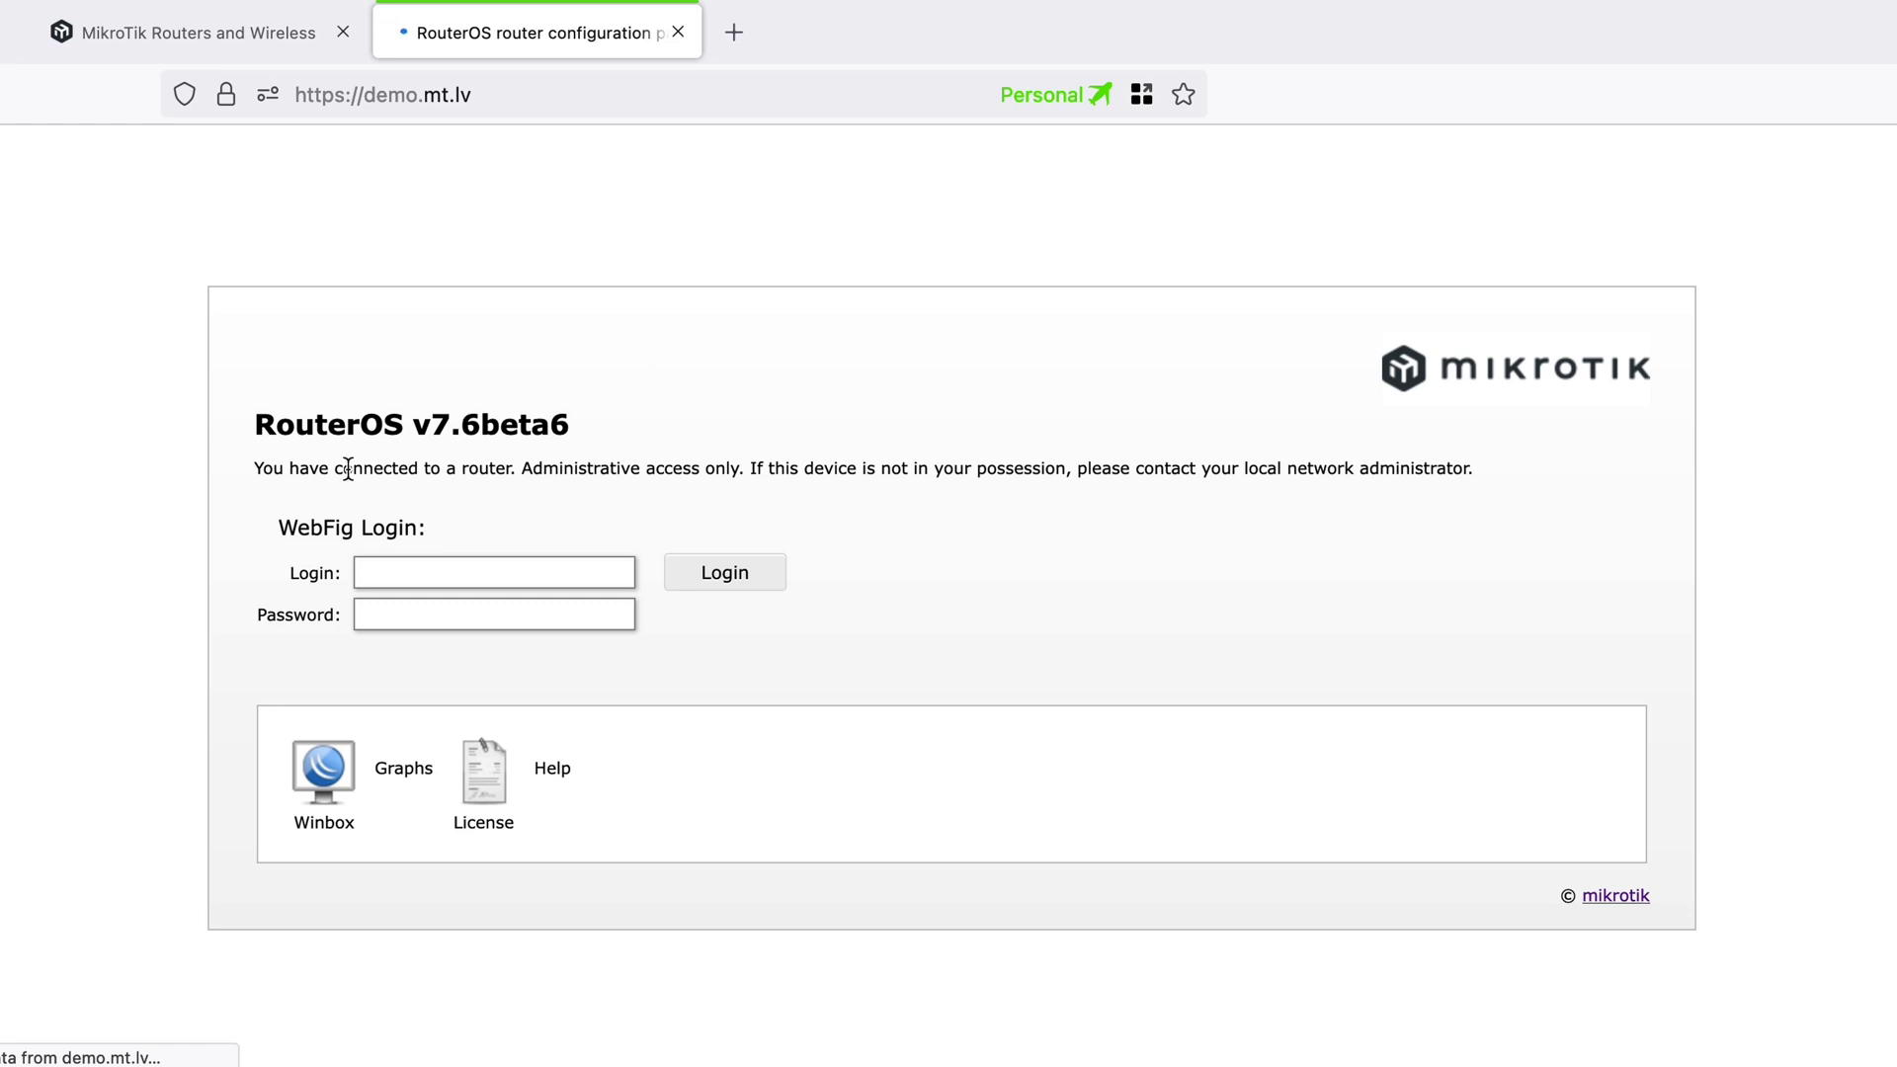
left_click_drag(324, 470, 1531, 530)
left_click(1538, 466)
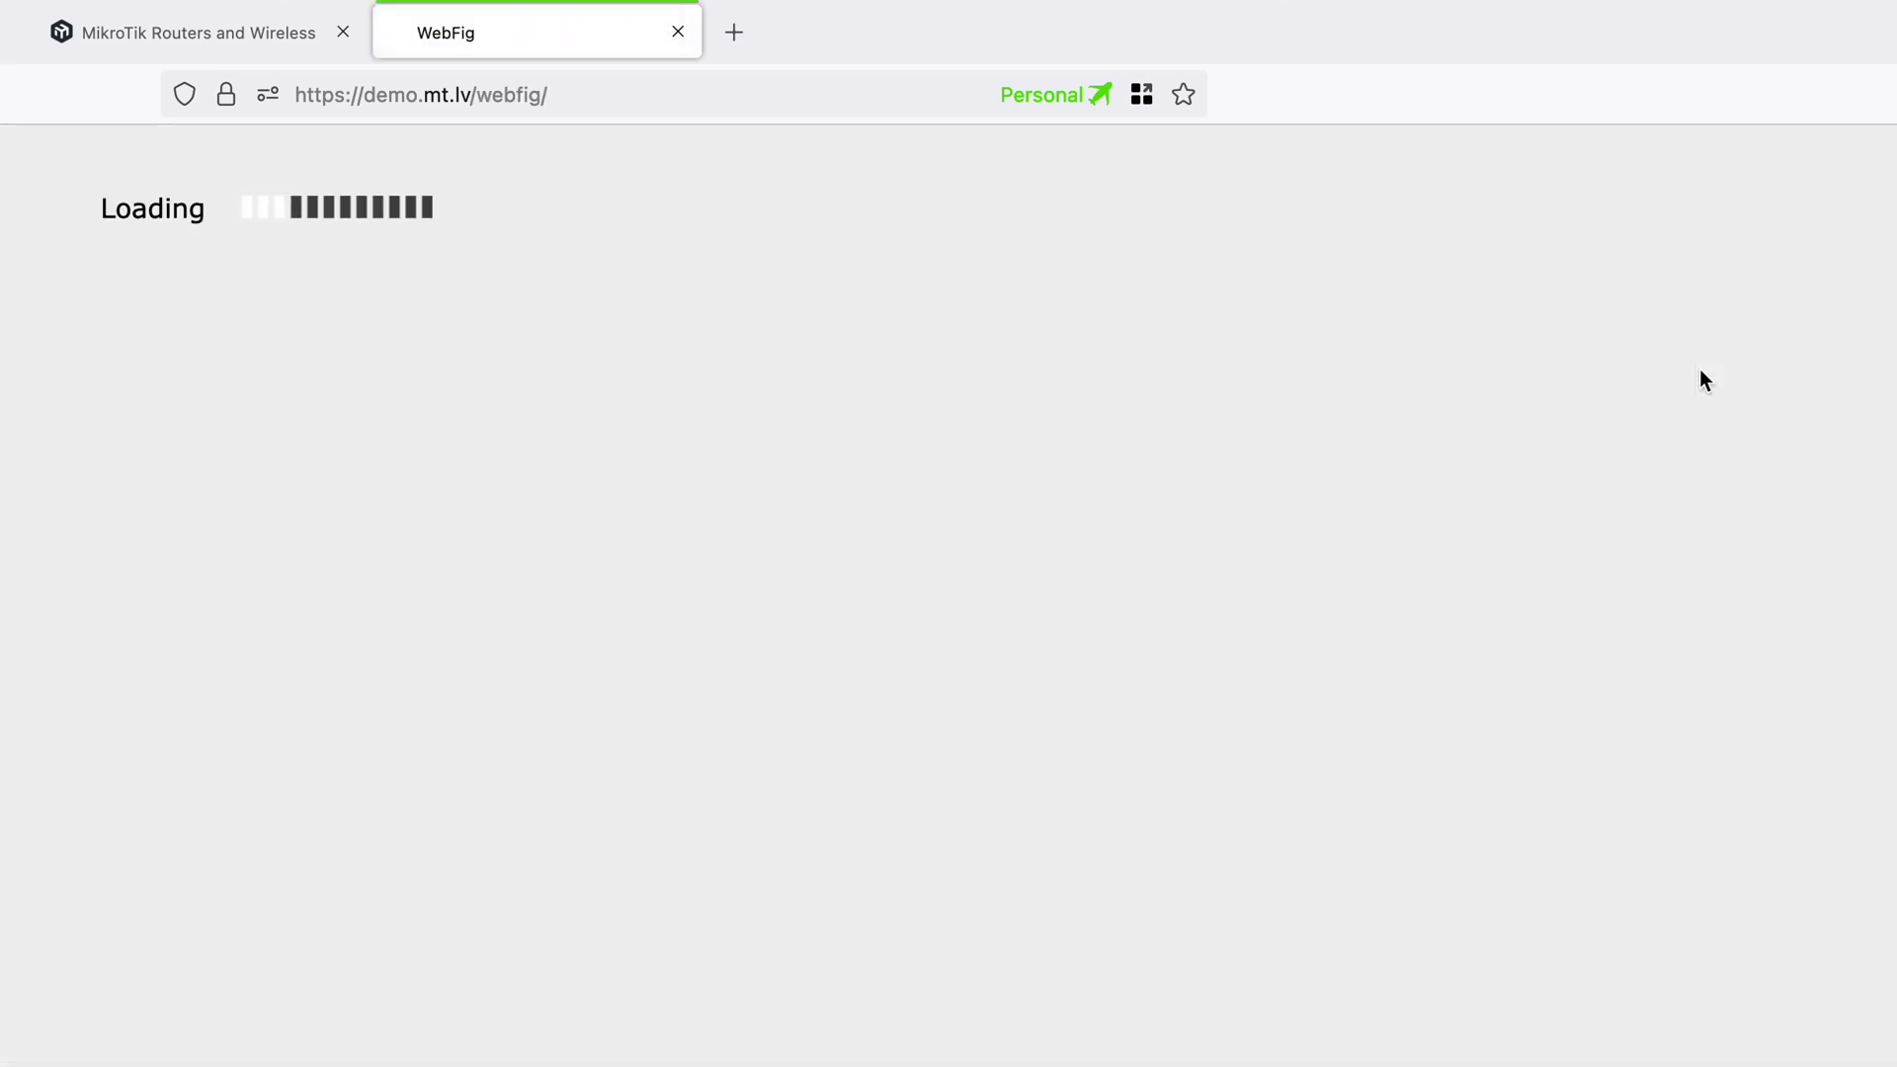
left_click(680, 35)
- Highlight the required file names index2.html and mikrotik_logo.png in the branding instructions
scroll(1327, 578, "up", 5)
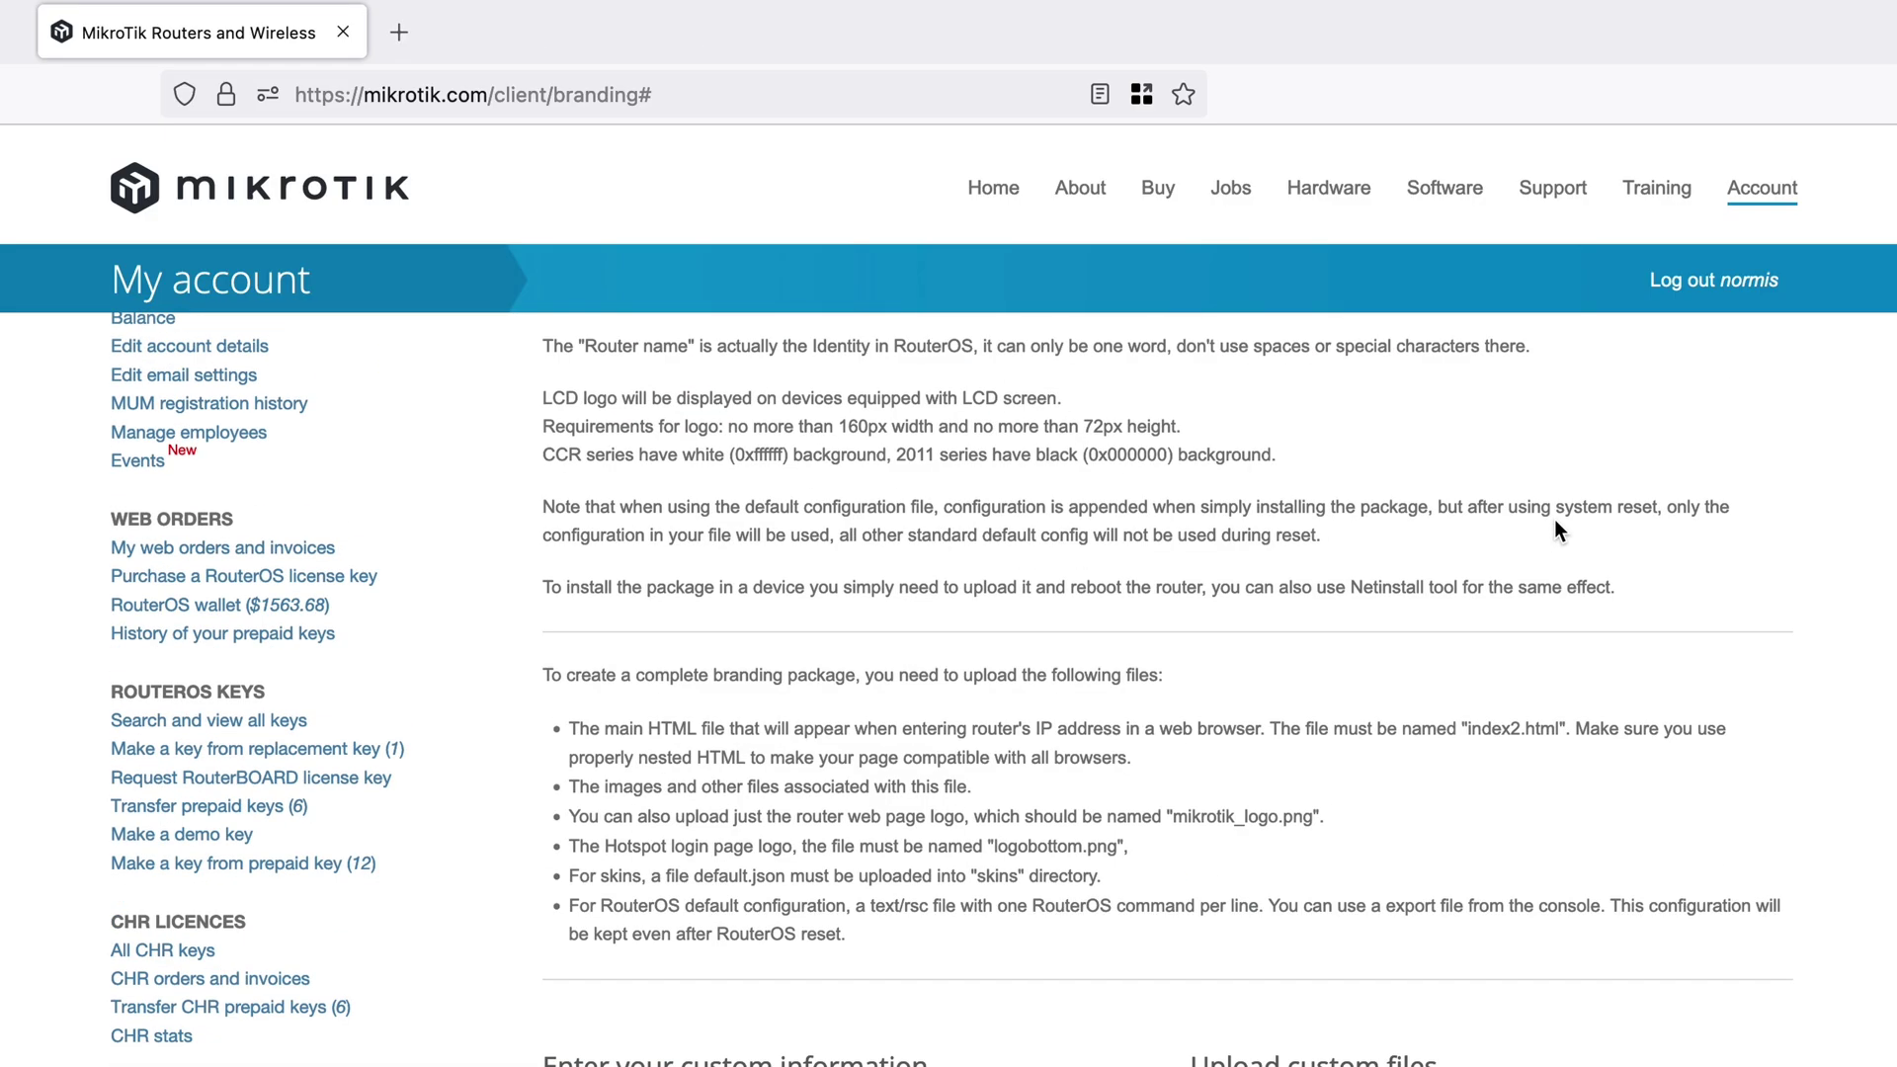
scroll(873, 685, "up", 3)
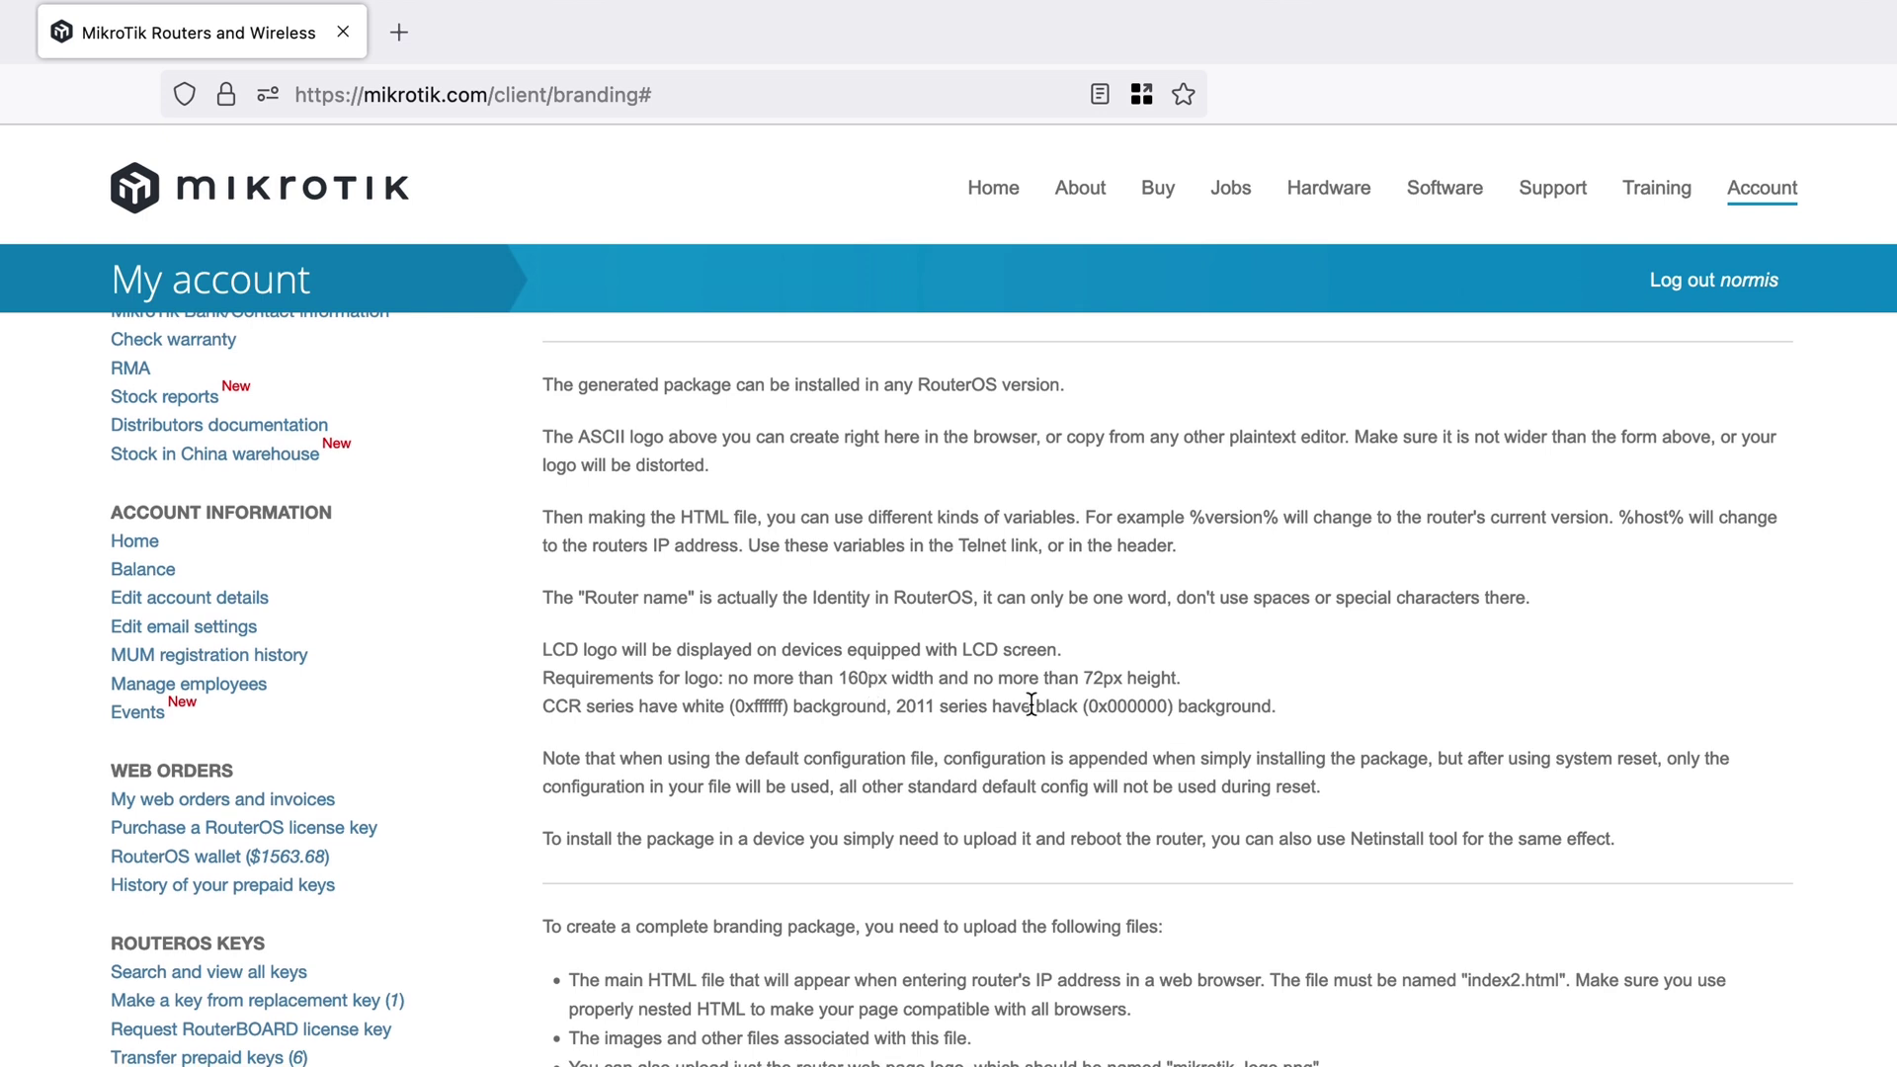
scroll(1031, 703, "down", 5)
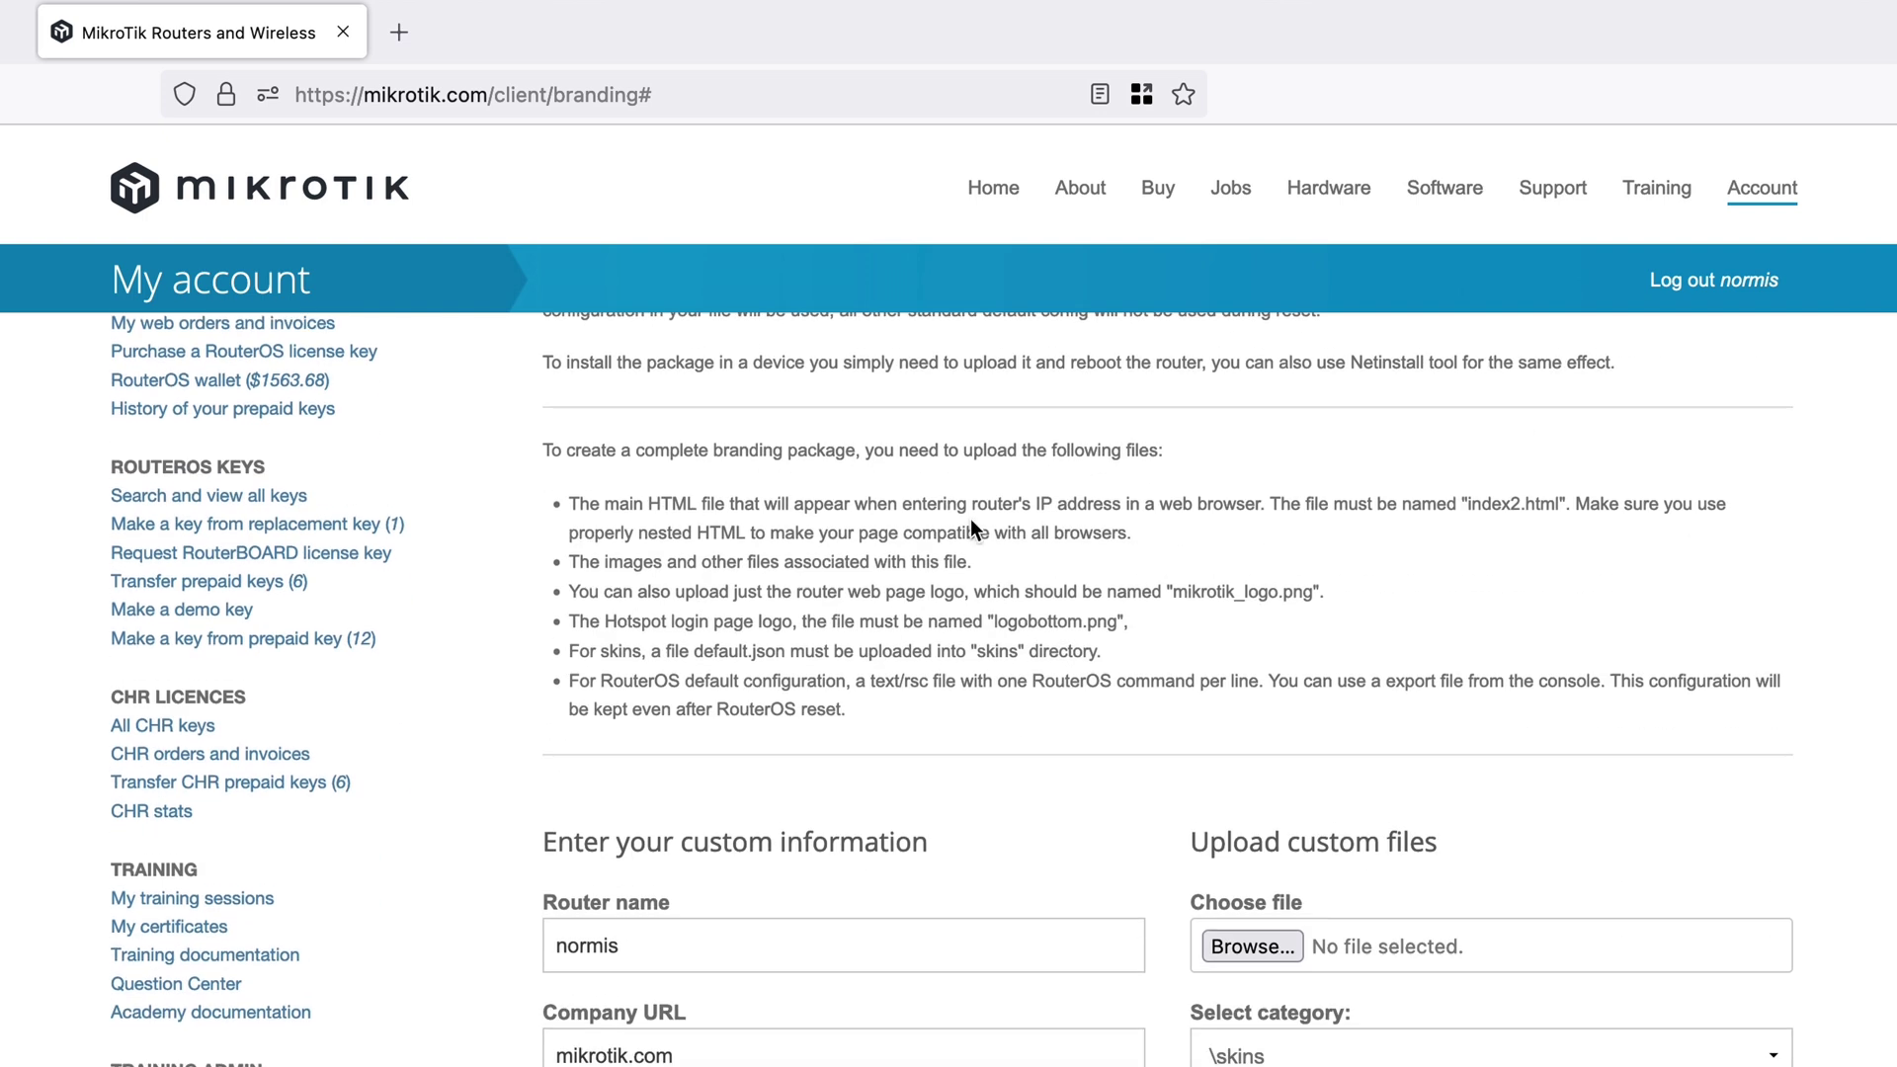
left_click_drag(1272, 501, 1717, 527)
left_click(1714, 531)
left_click_drag(1169, 591, 1313, 590)
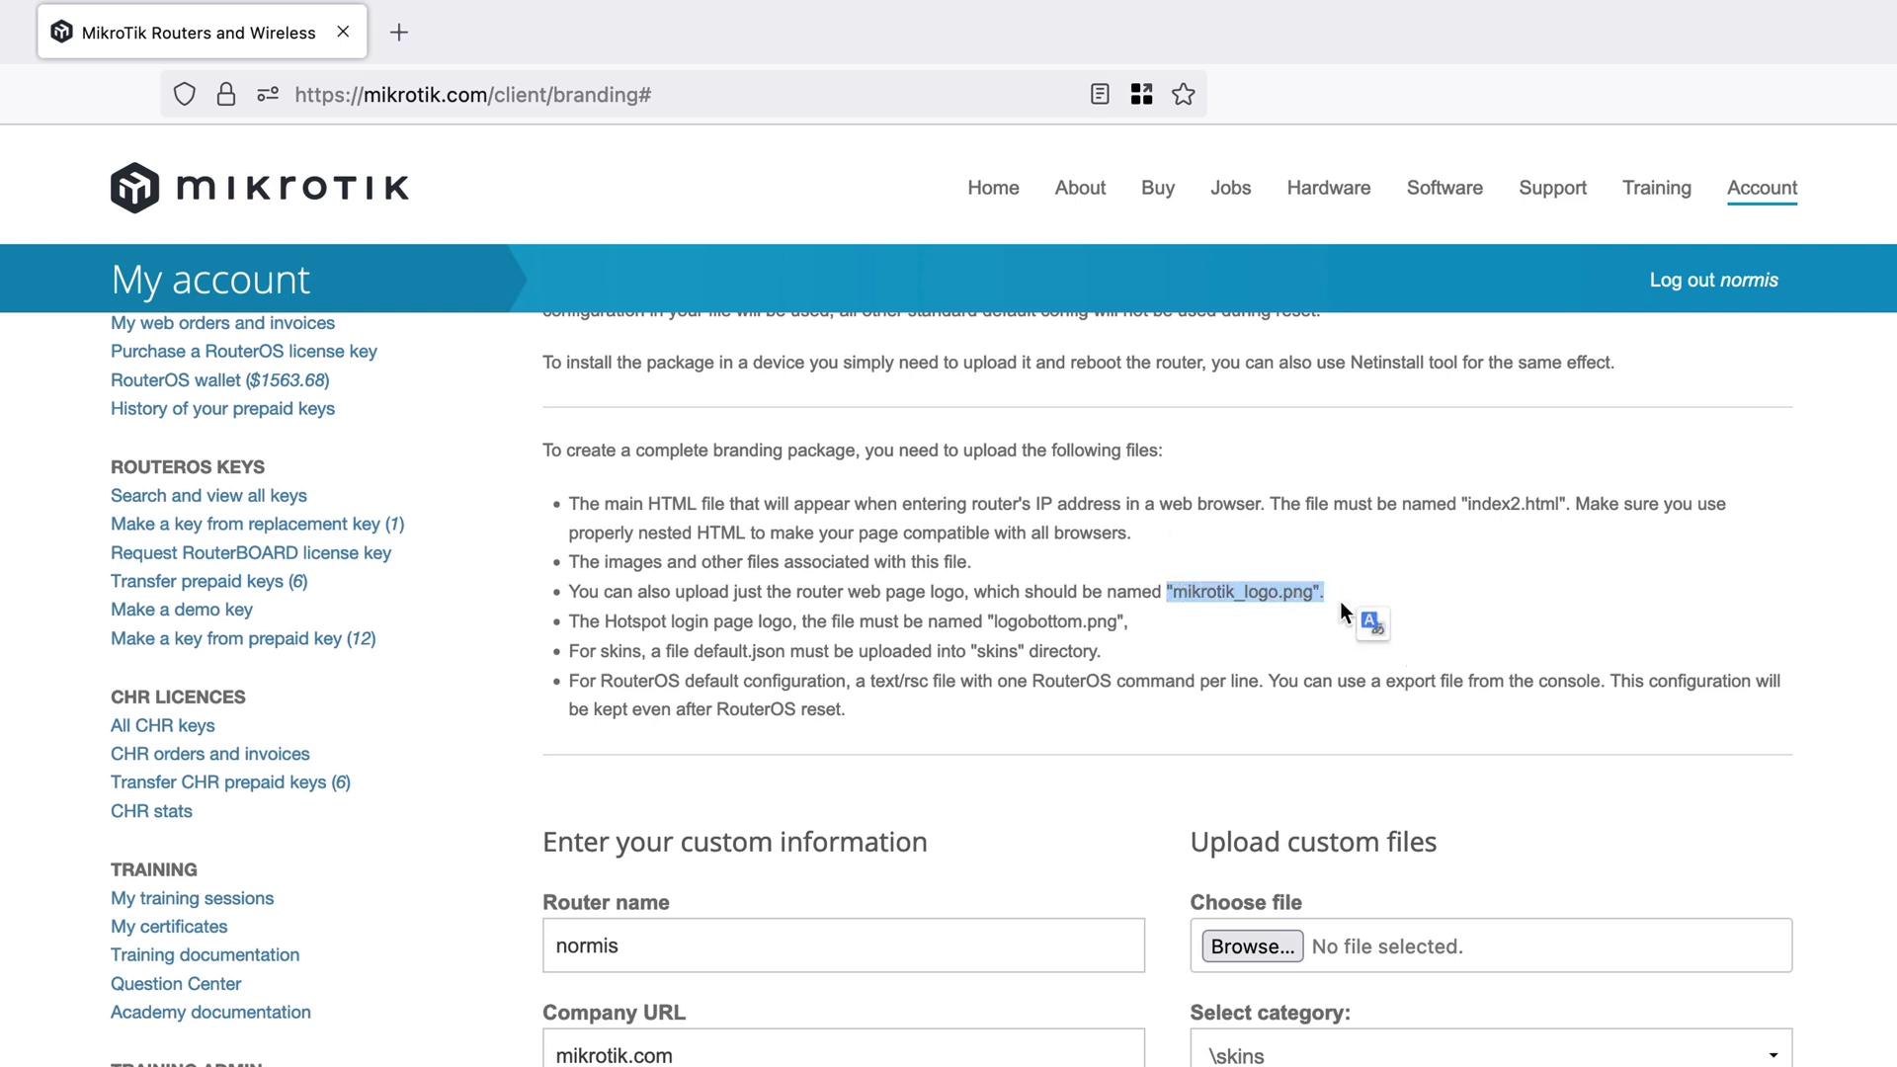
left_click(1341, 605)
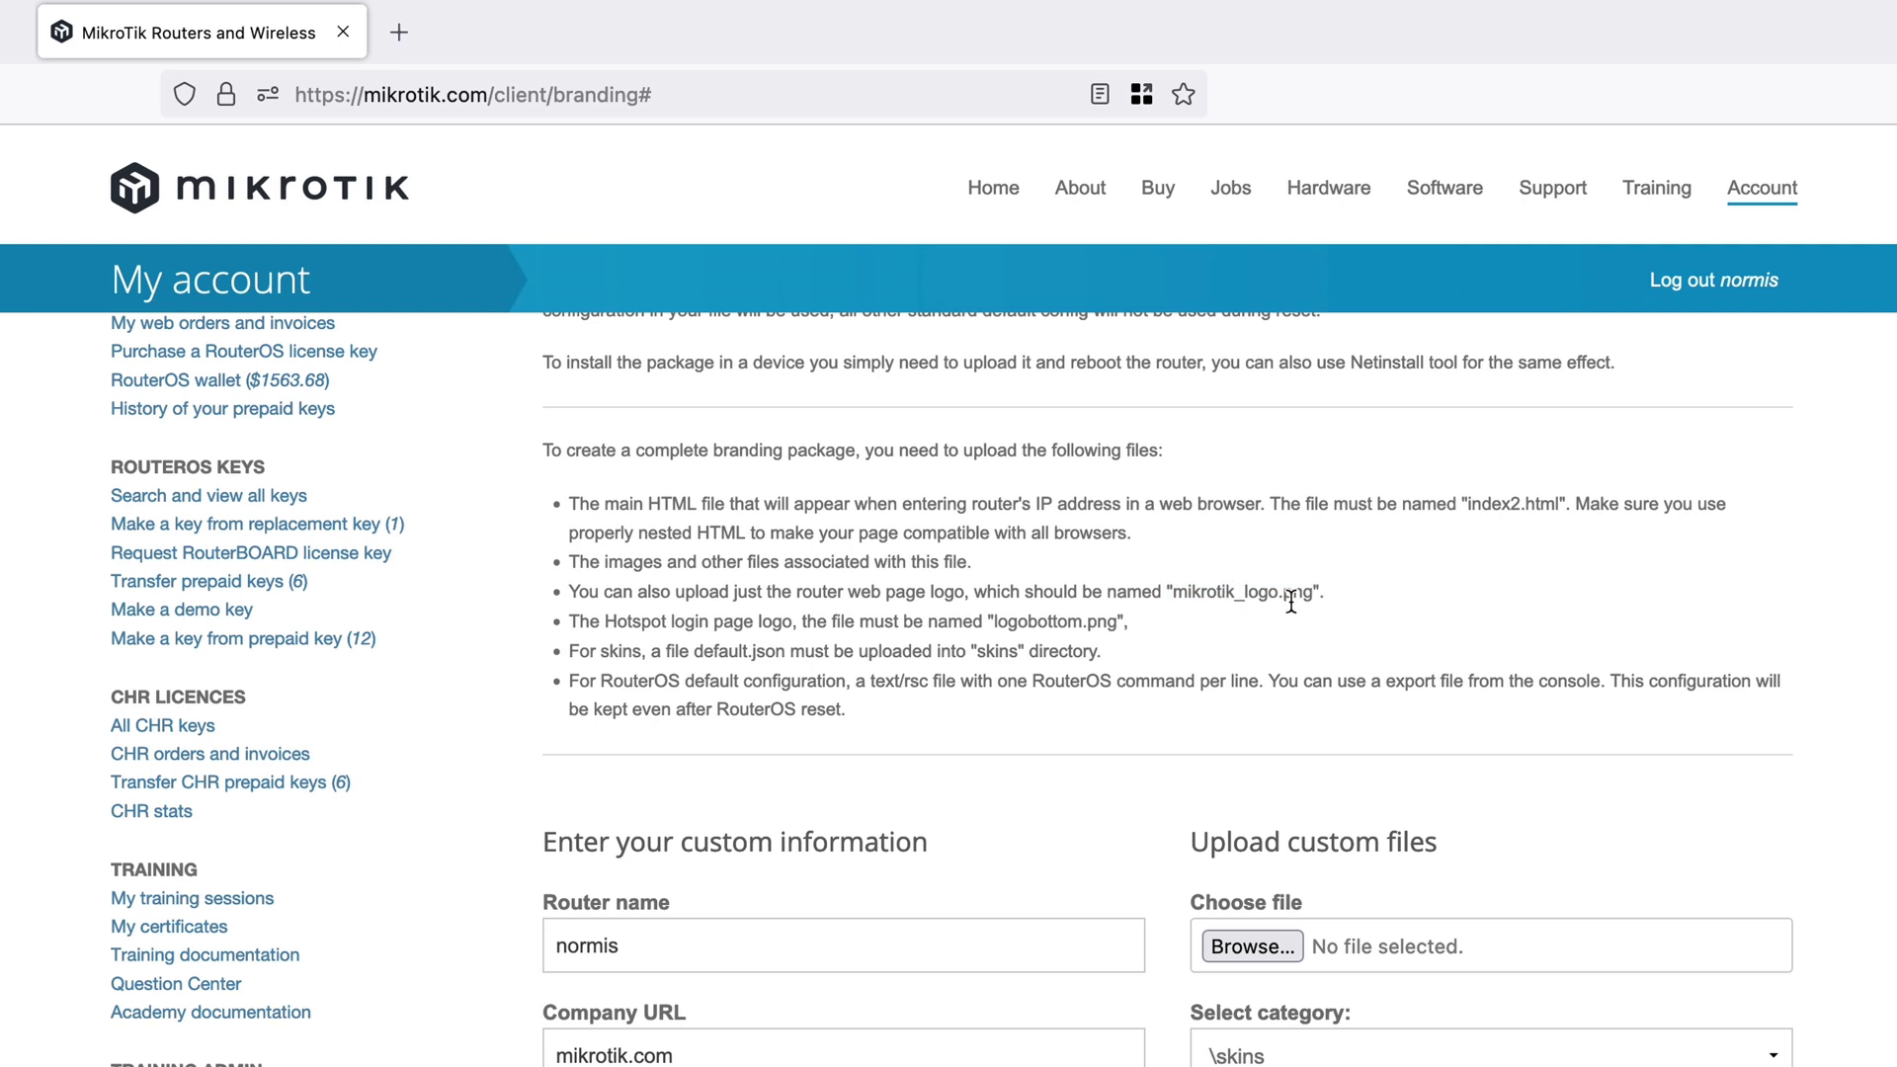
scroll(1255, 652, "down", 3)
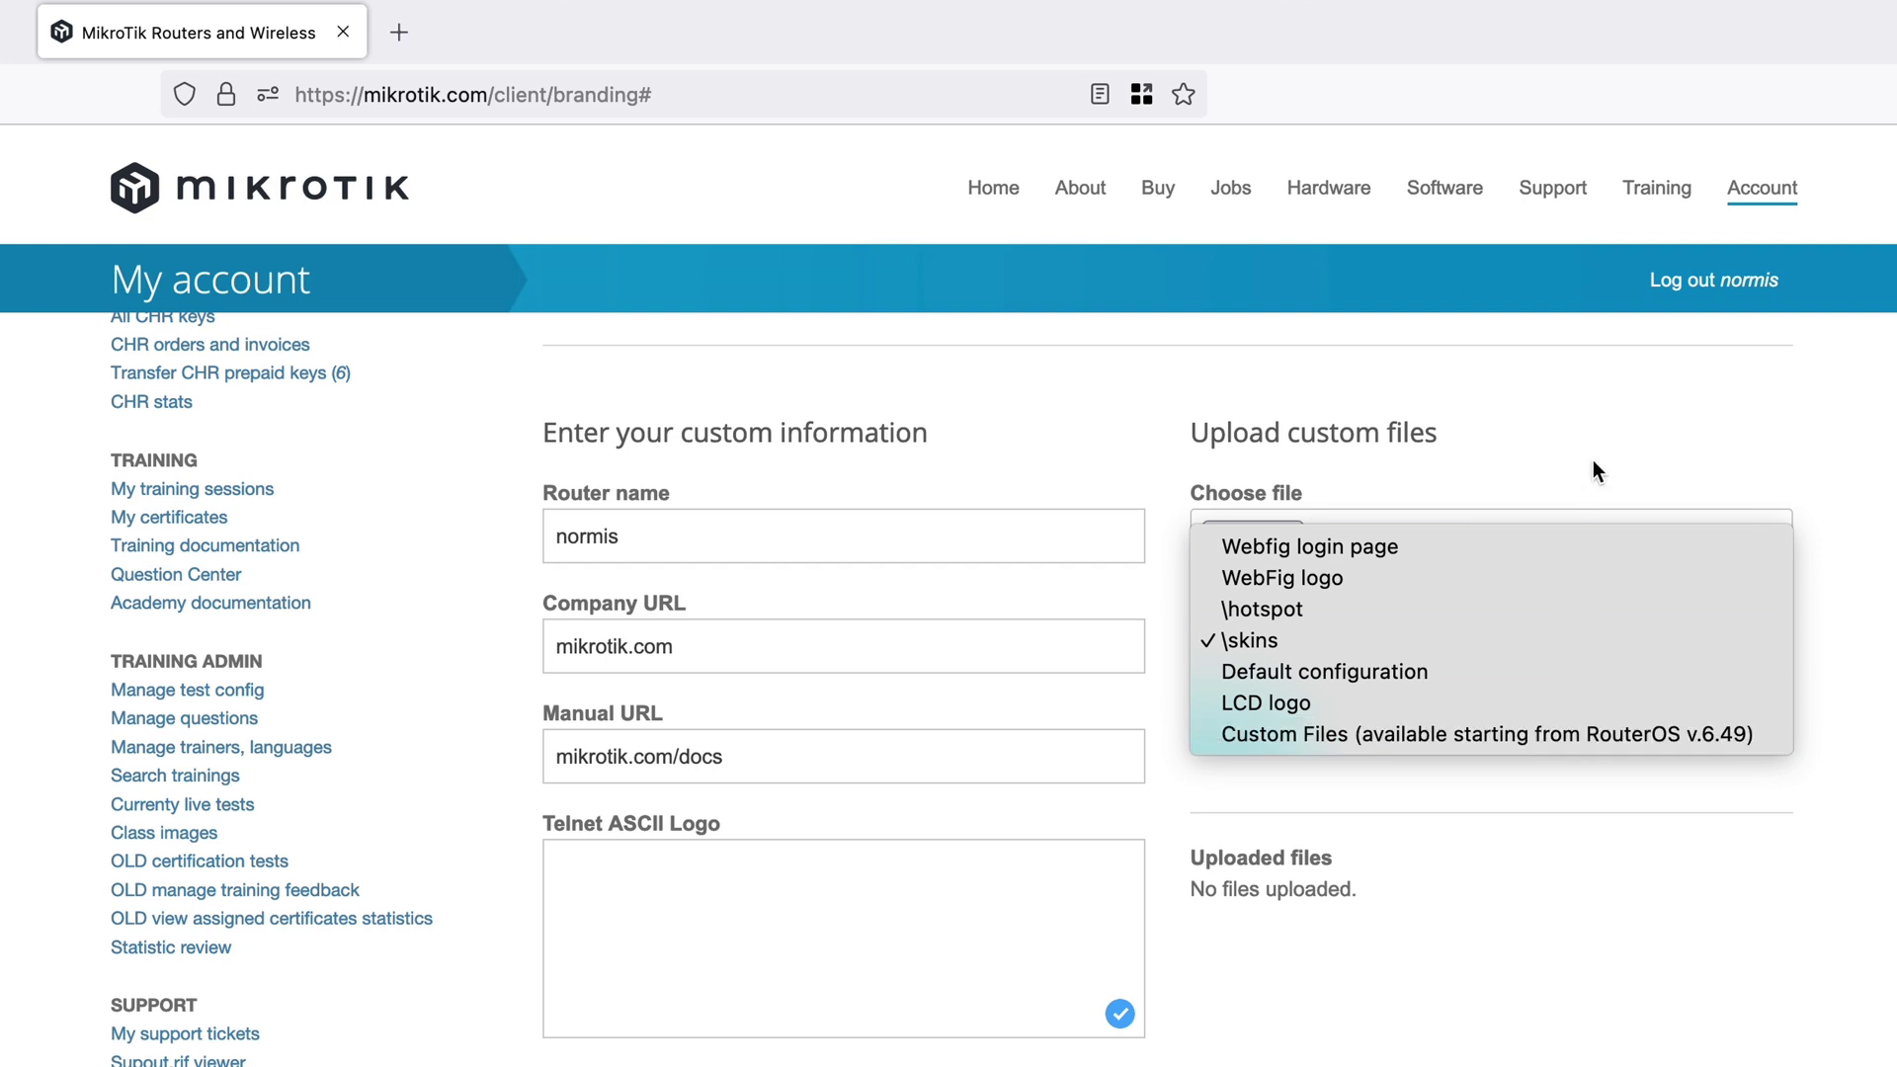
- Choose Default configuration in the Select category dropdown
left_click(1518, 676)
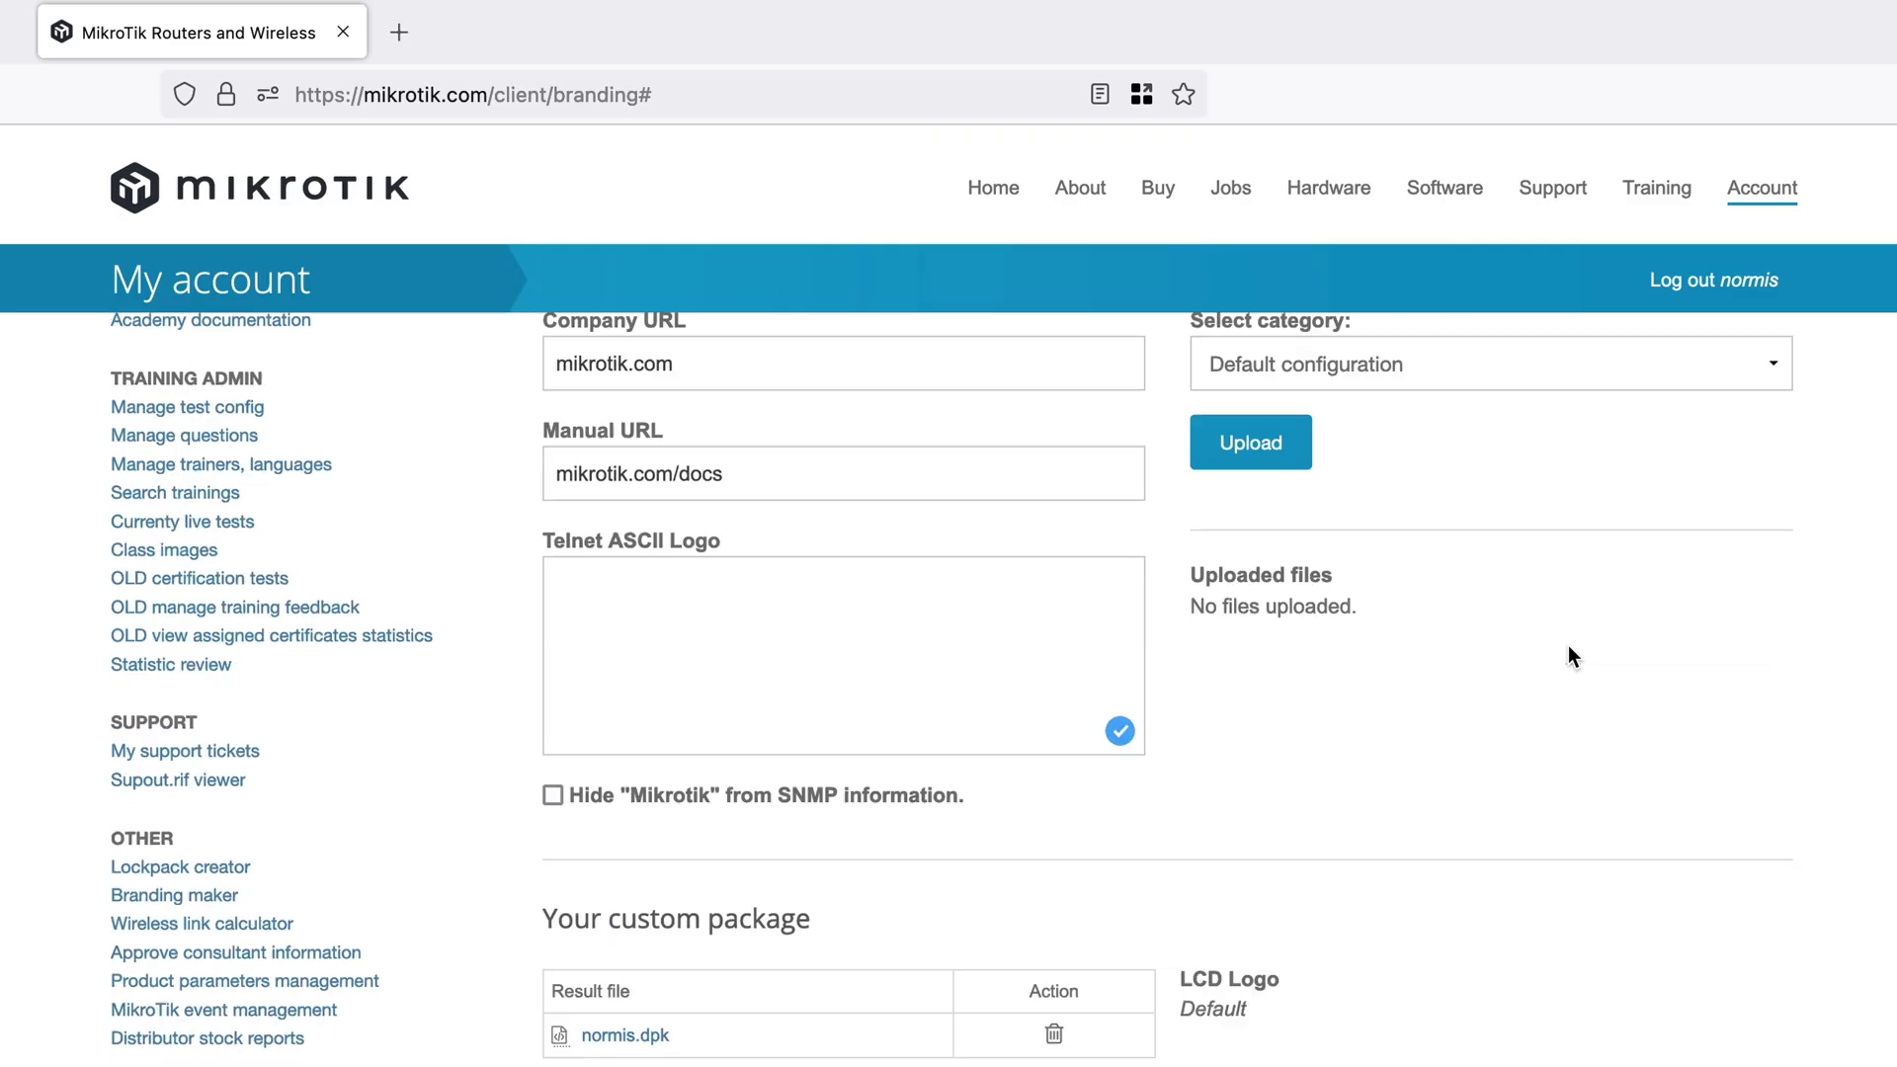
- Show the Make button's build choices for v6.47 and above or older versions
scroll(1568, 644, "down", 3)
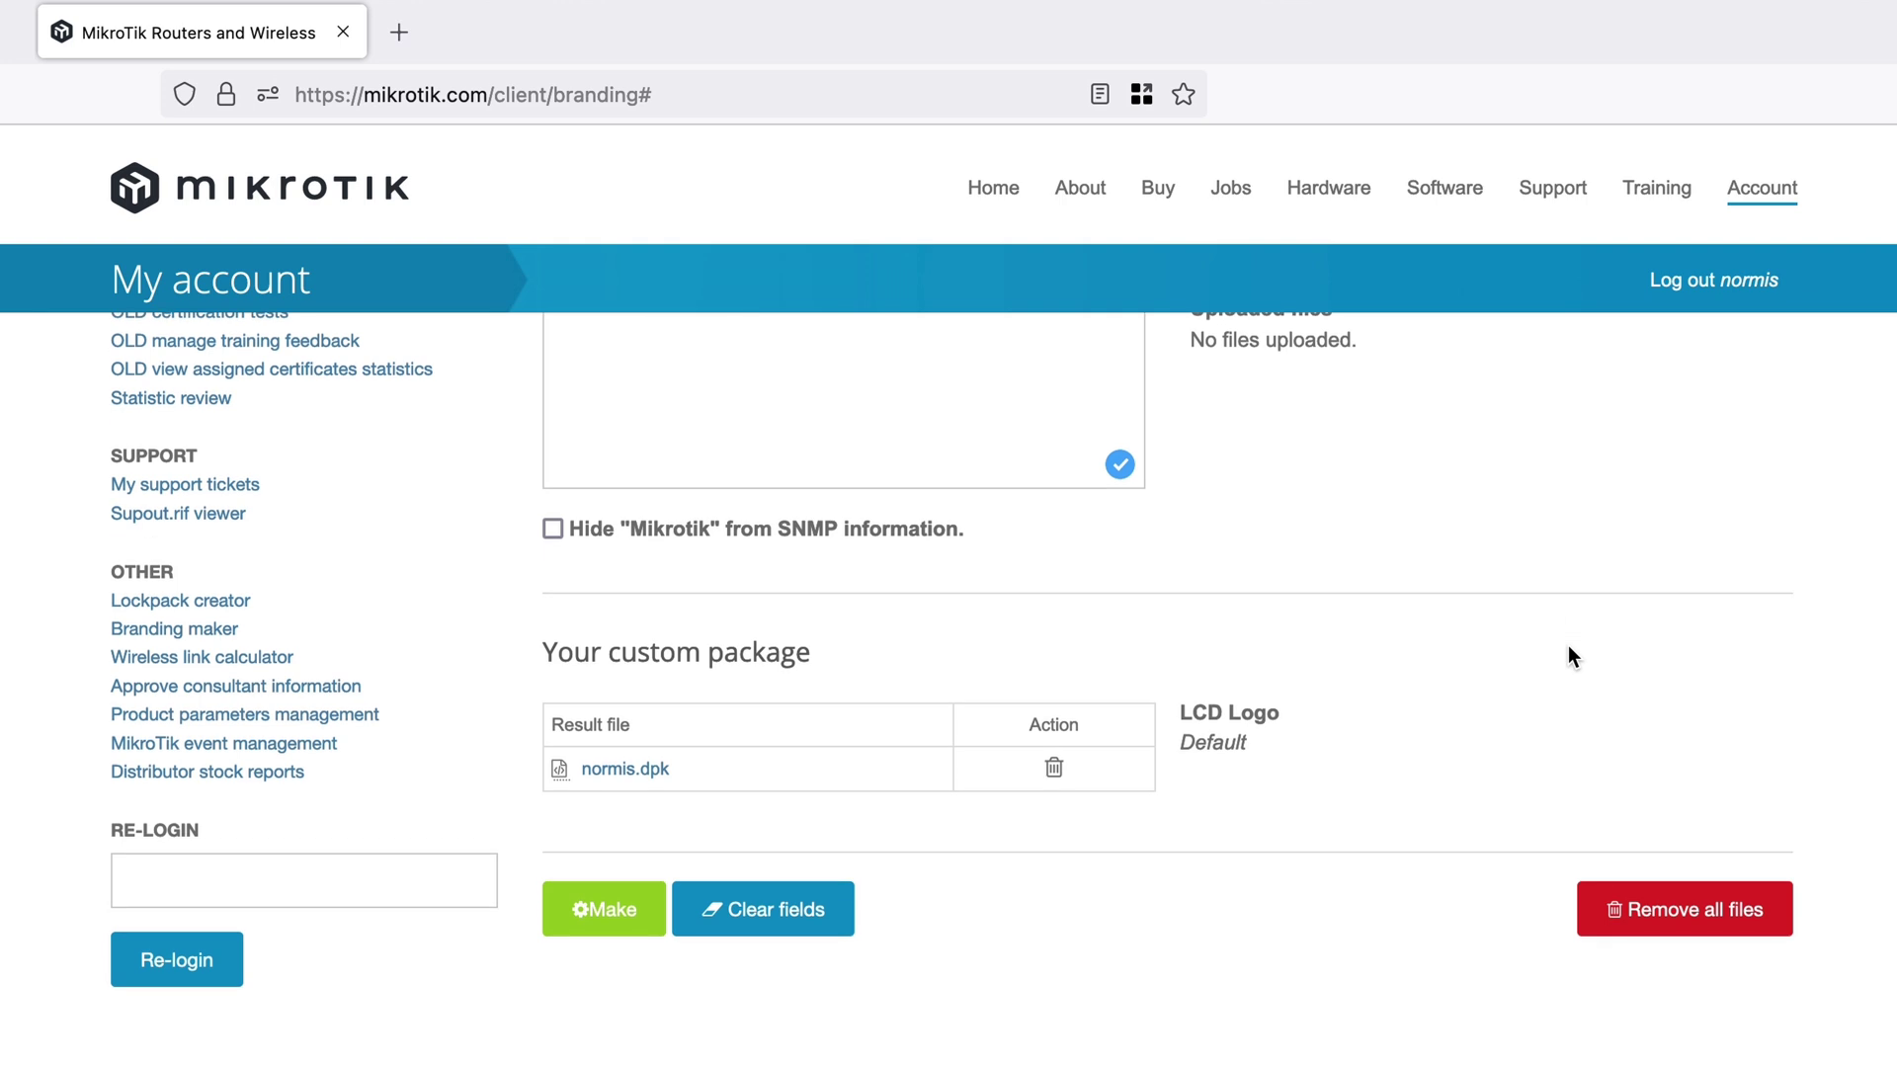
left_click(587, 889)
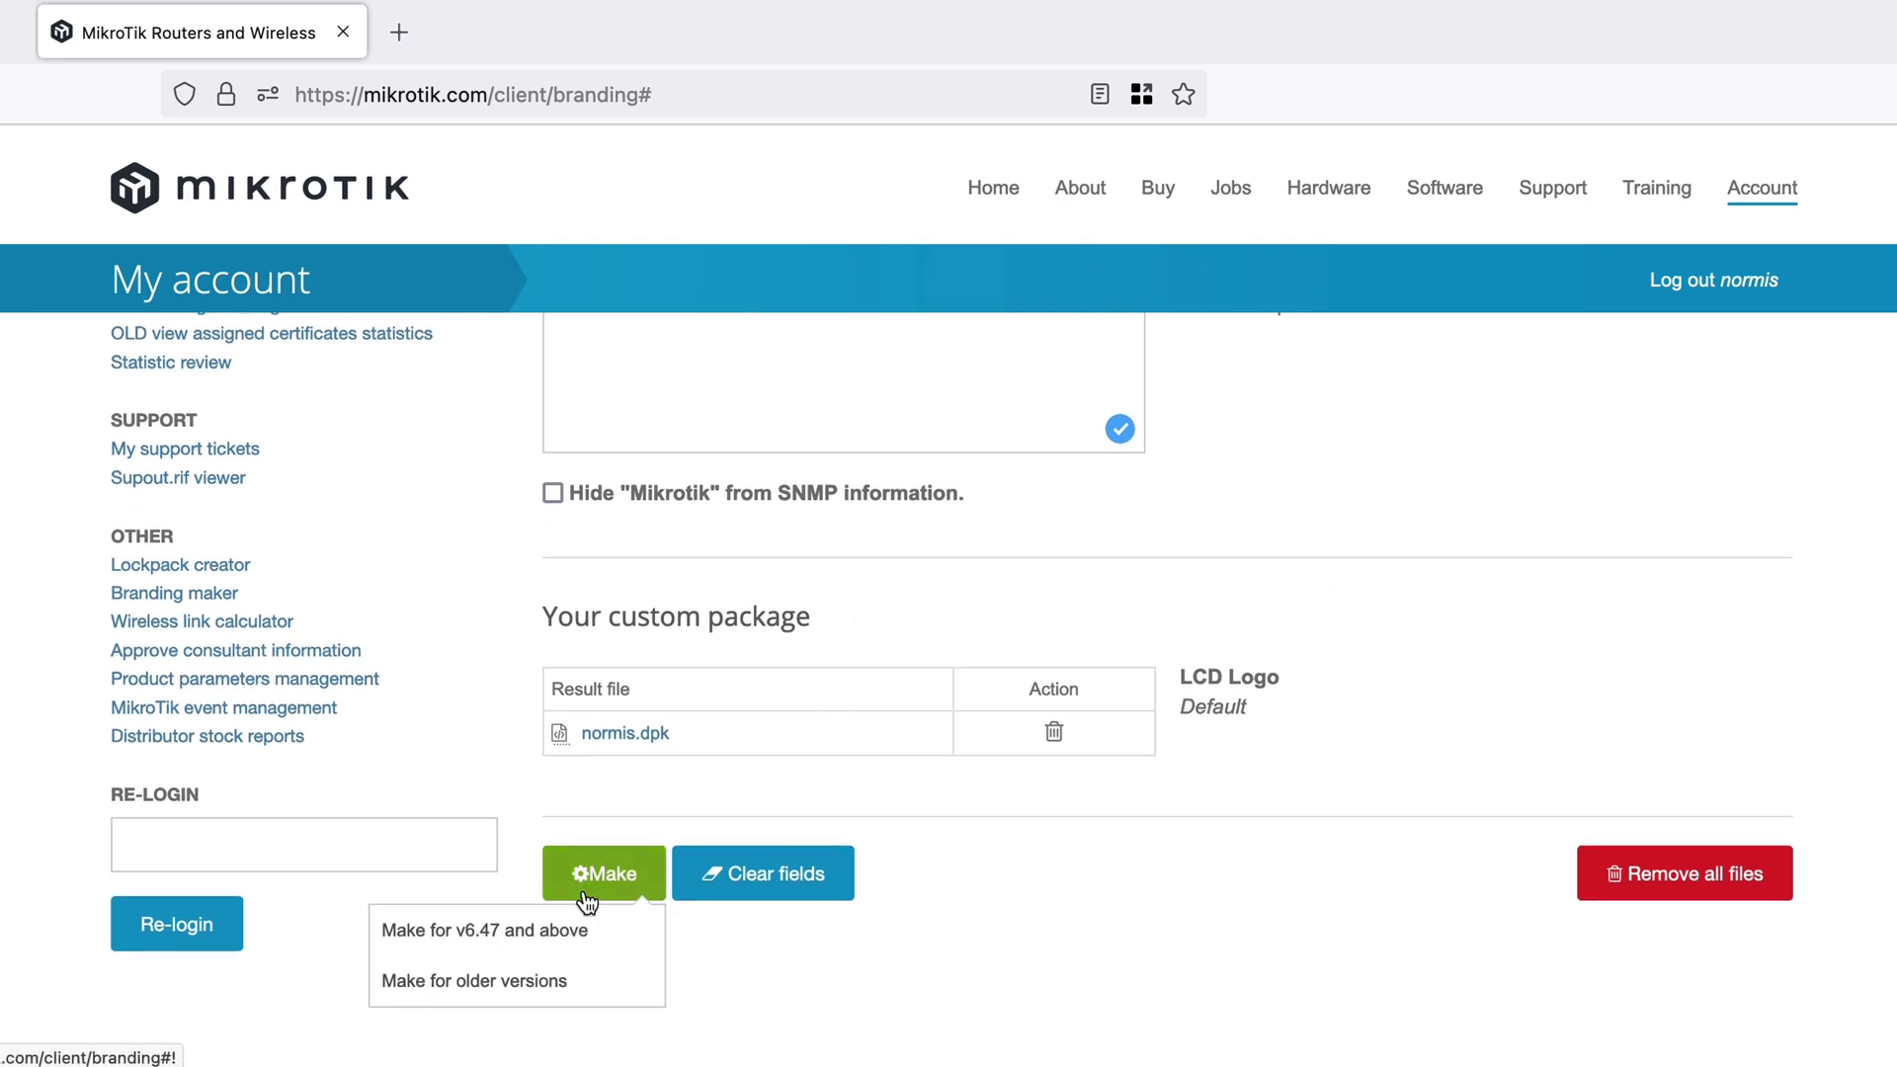